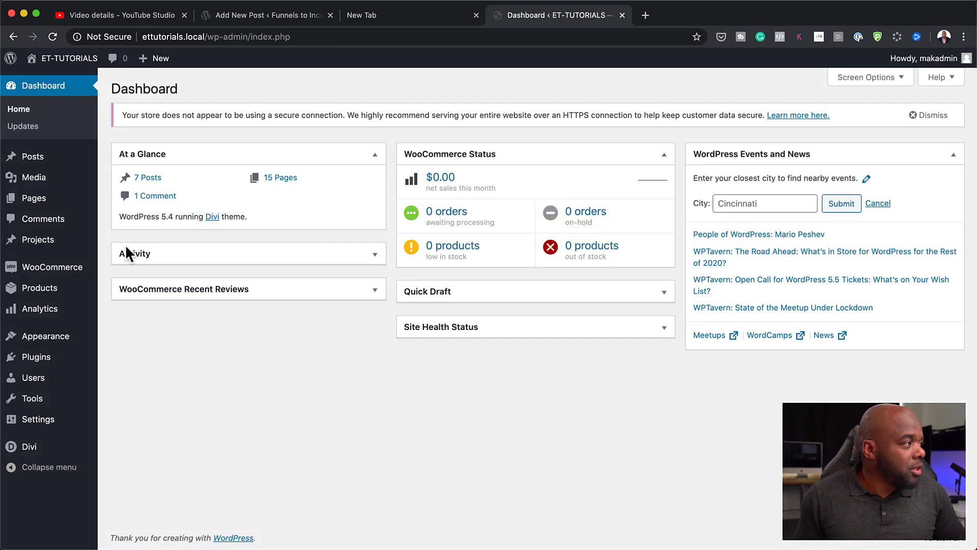
Create a new page titled "Buttons" and start building it from scratch with the Divi Builder
mouse_move(35, 198)
click(122, 218)
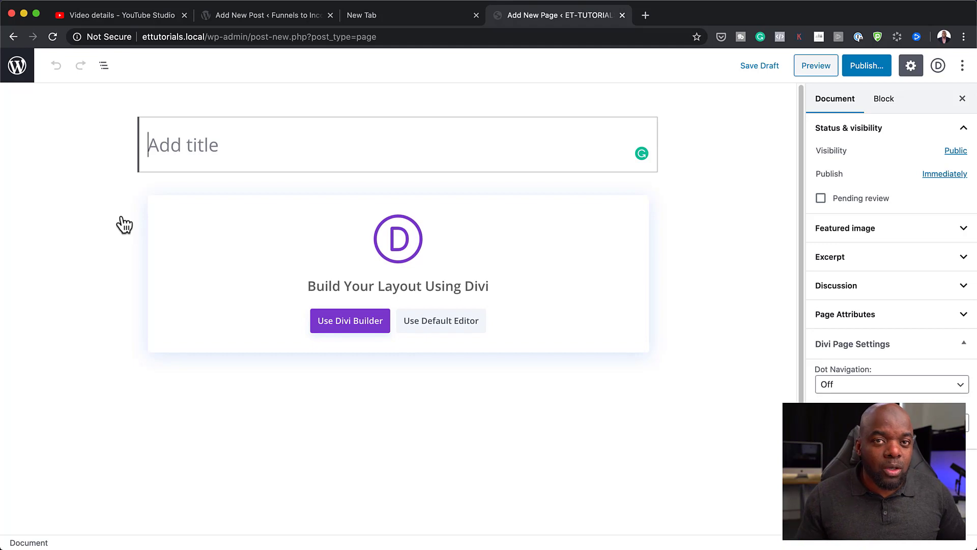
text(Buttons)
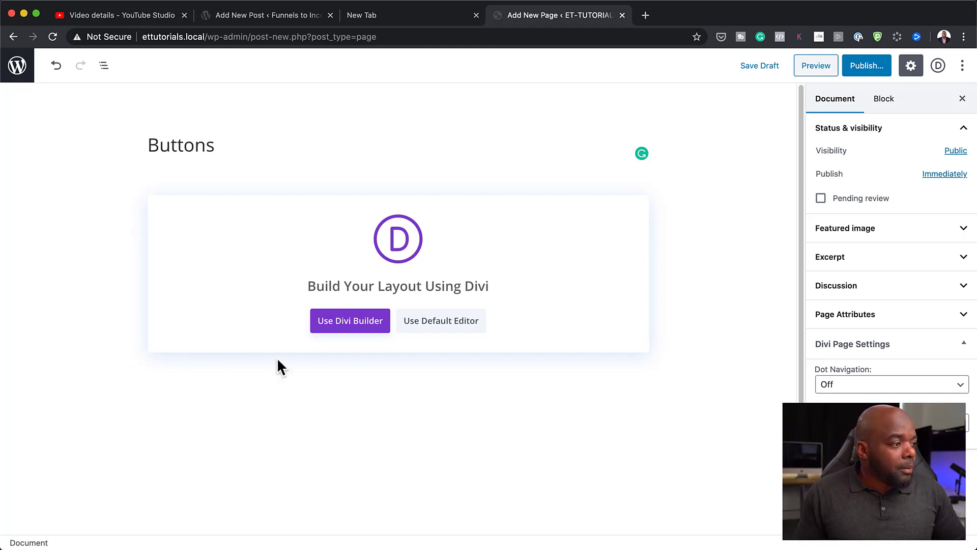
click(329, 323)
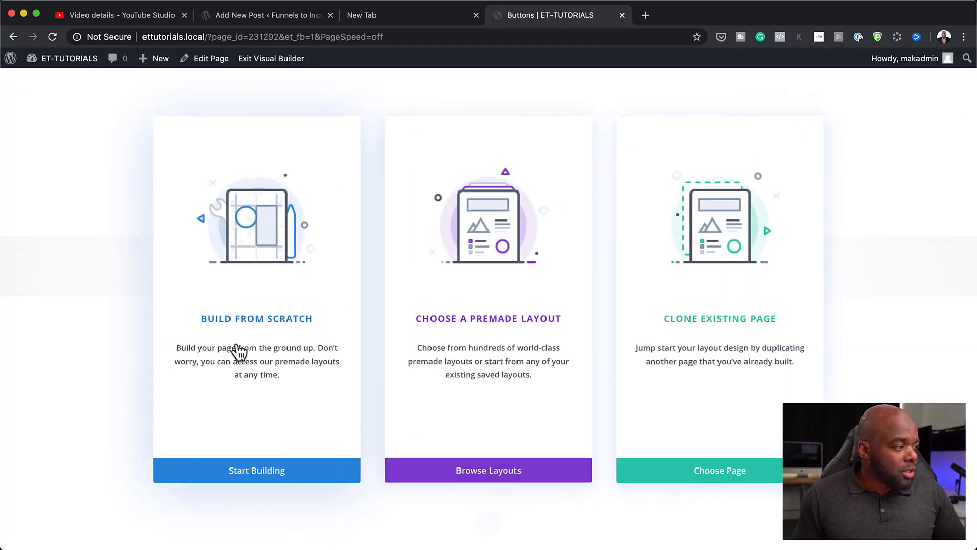
click(267, 471)
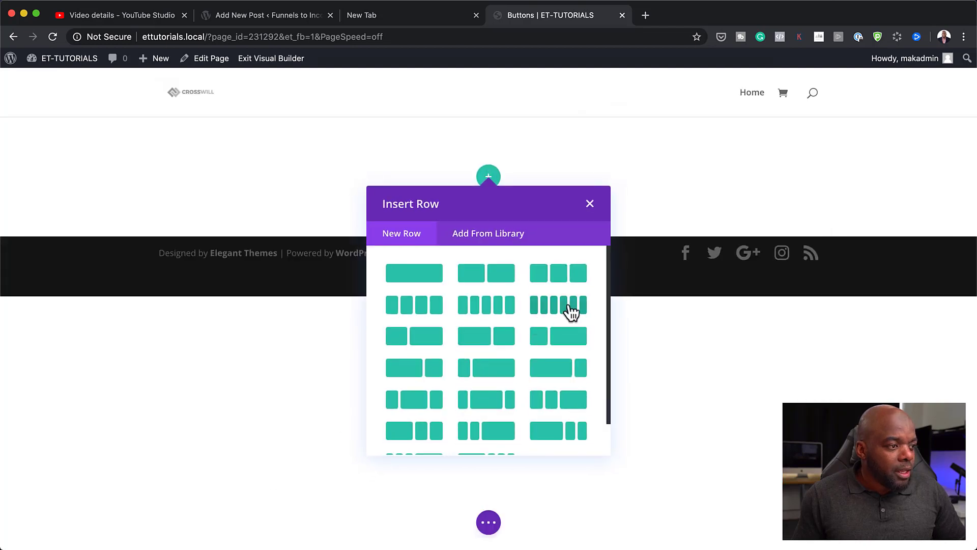
Insert a row with two equal columns and add a Button module to its first column
click(502, 275)
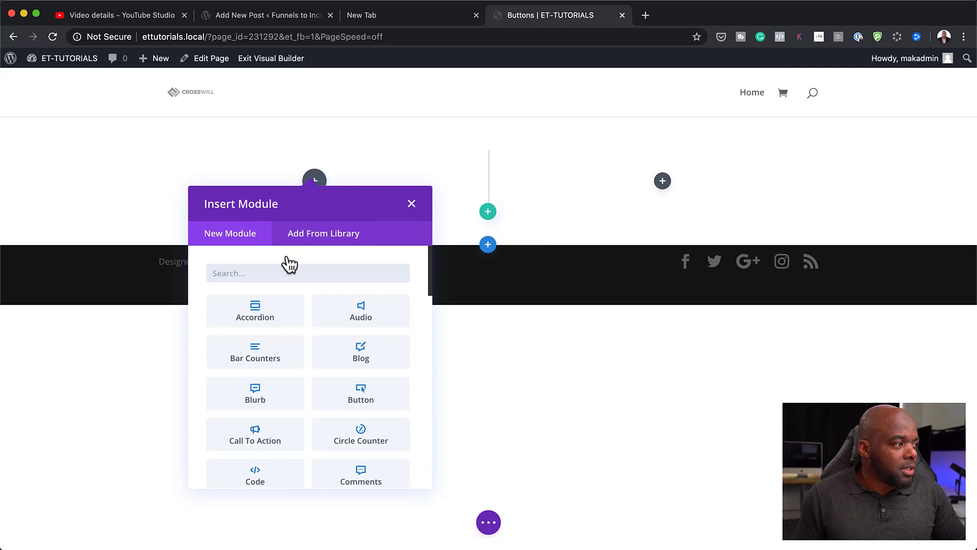
text(butt)
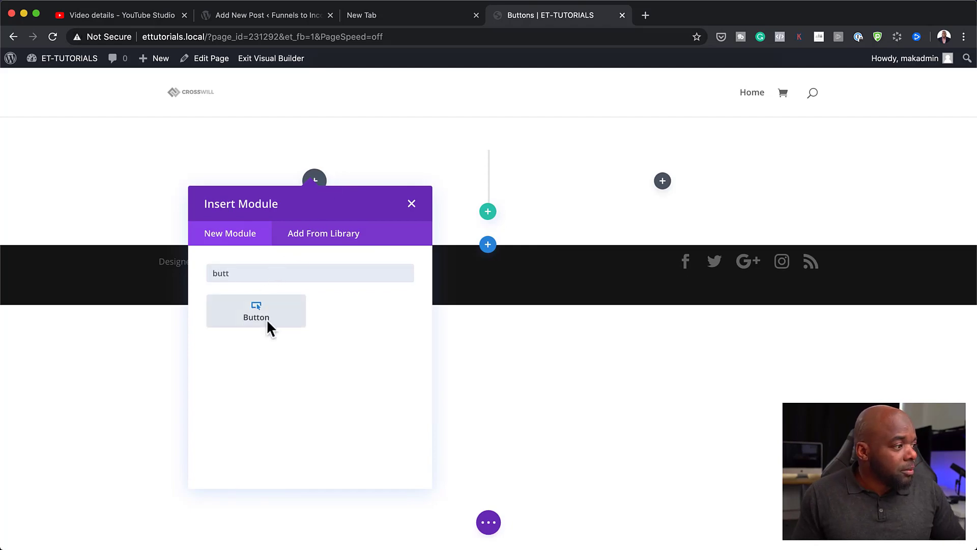
click(267, 319)
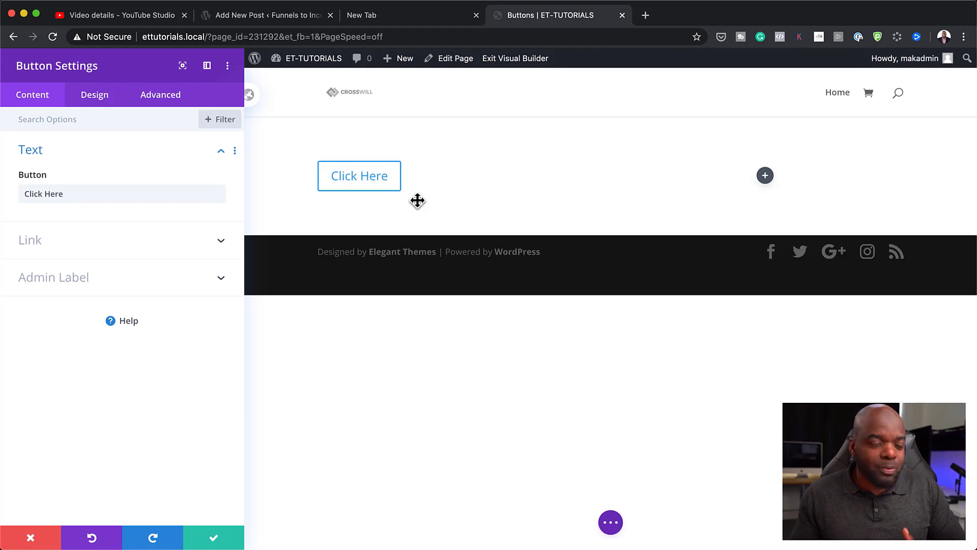
Change the button's text to "Download Here!"
drag(43, 195, 1, 197)
text(Download)
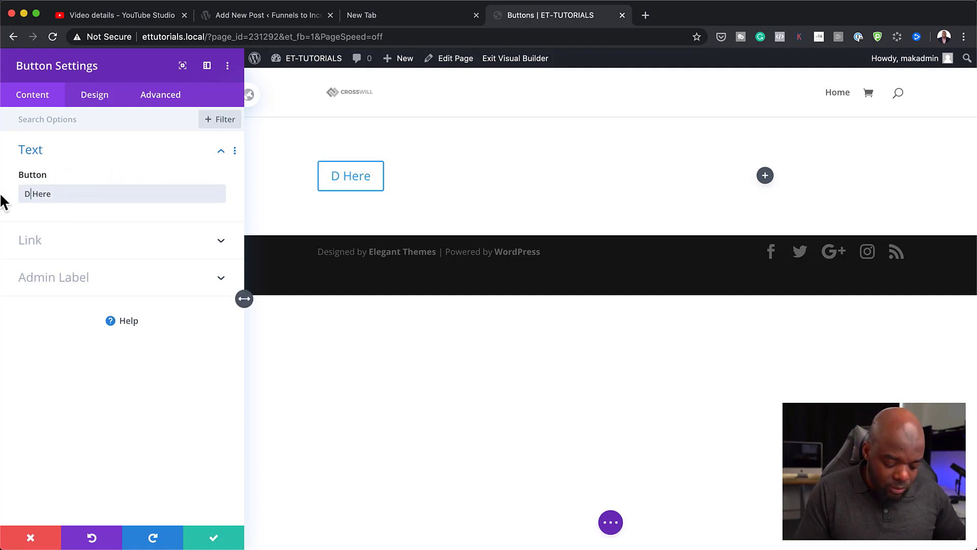
click(91, 195)
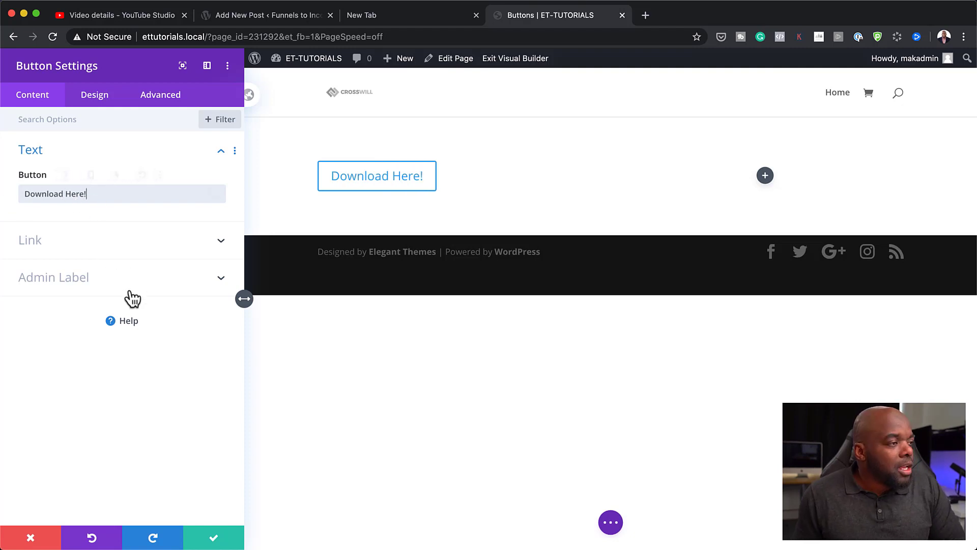
Enable custom styles for the "Download Here!" button and save the module's settings
click(105, 97)
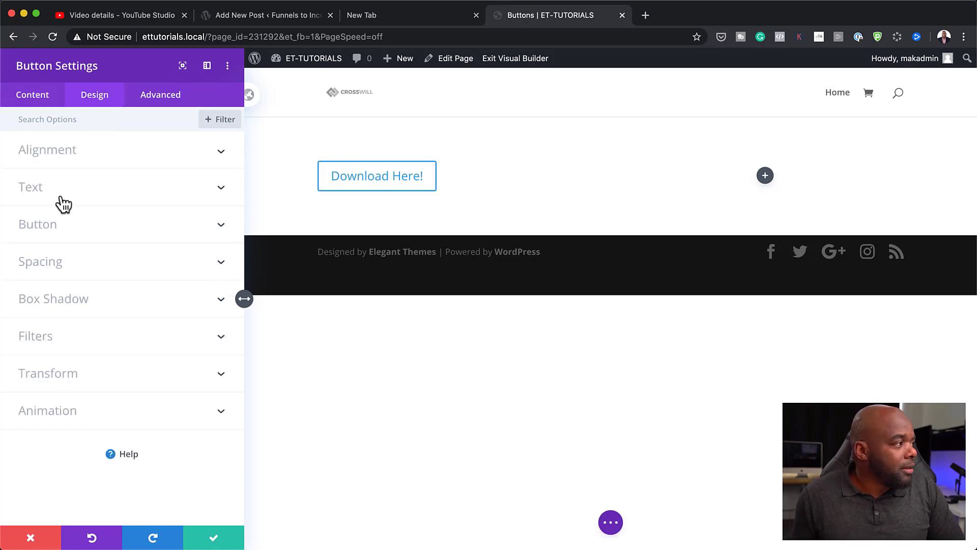
click(61, 233)
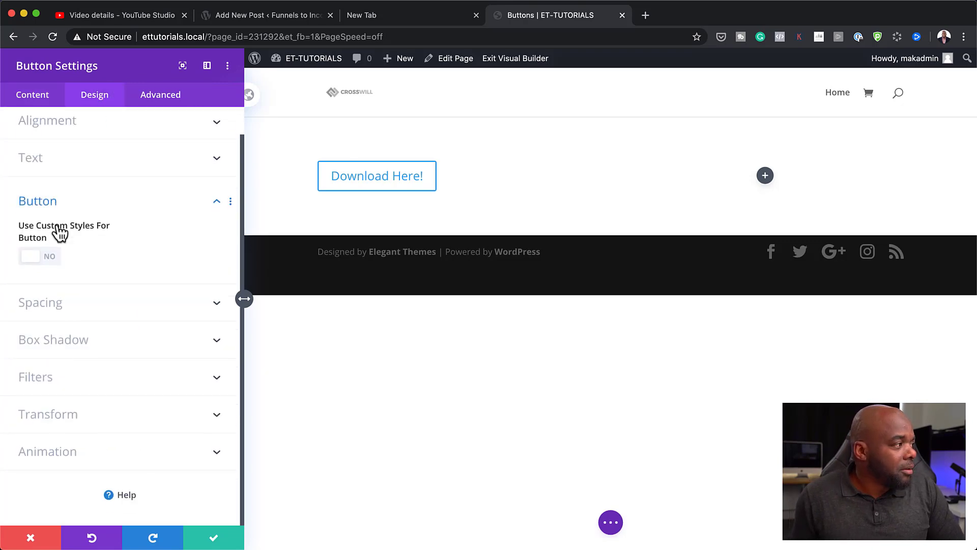
click(54, 264)
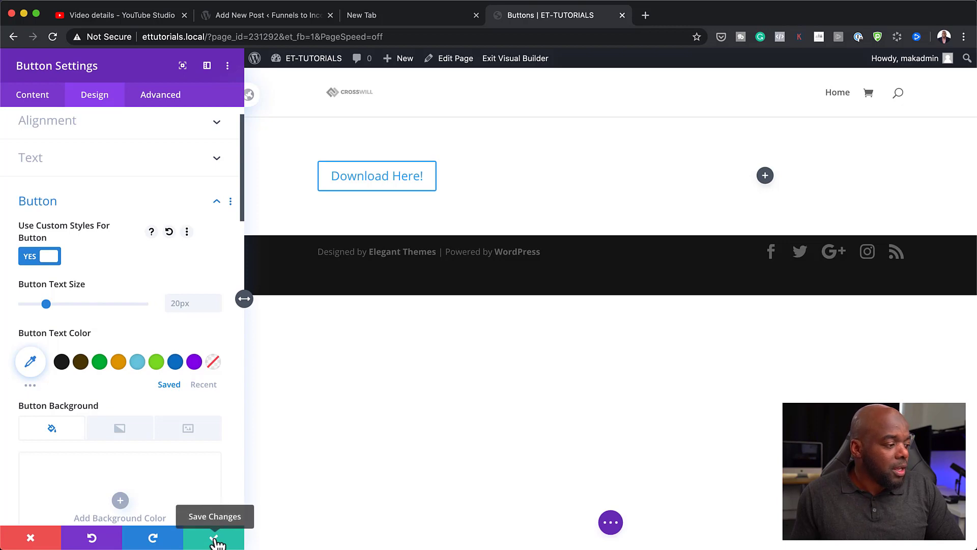
click(215, 540)
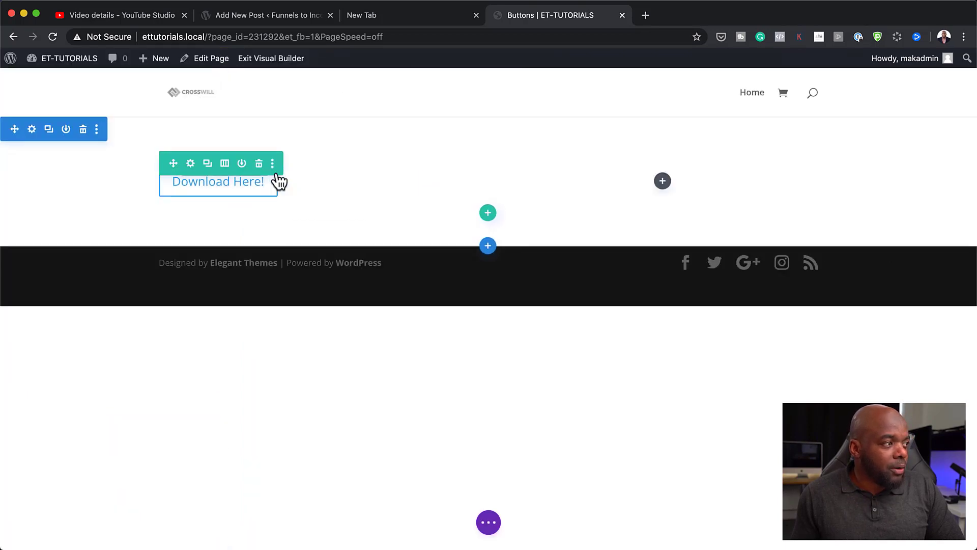
Place a copy of the button in the second column, and duplicate the whole row
click(309, 197)
drag(276, 202, 661, 193)
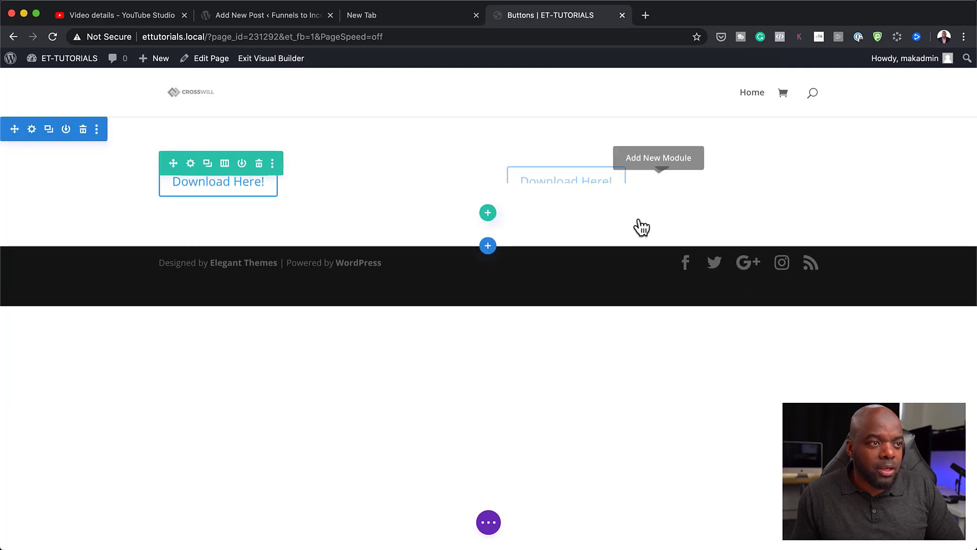
drag(641, 227, 636, 227)
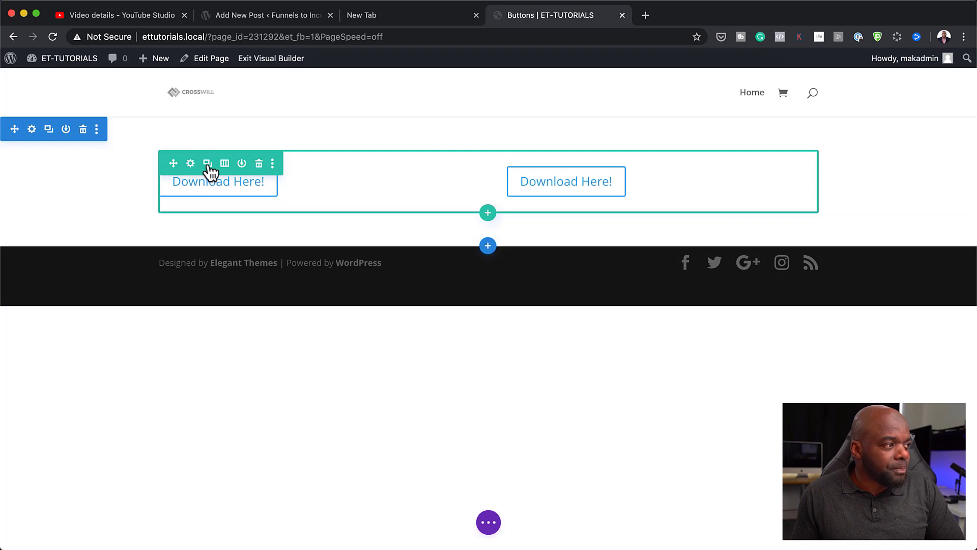
click(207, 163)
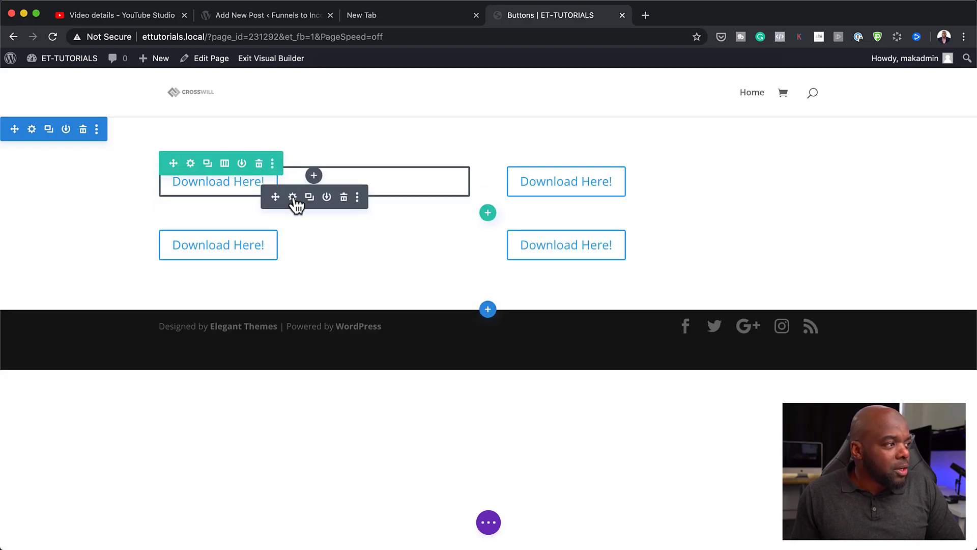
Give the first button of the upper row a black background color in its design settings
click(293, 197)
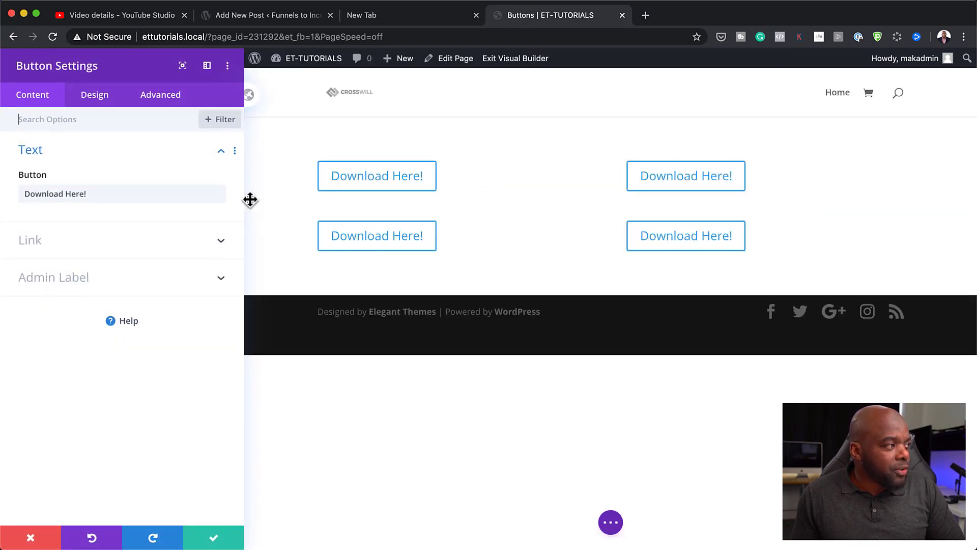
click(97, 88)
click(48, 232)
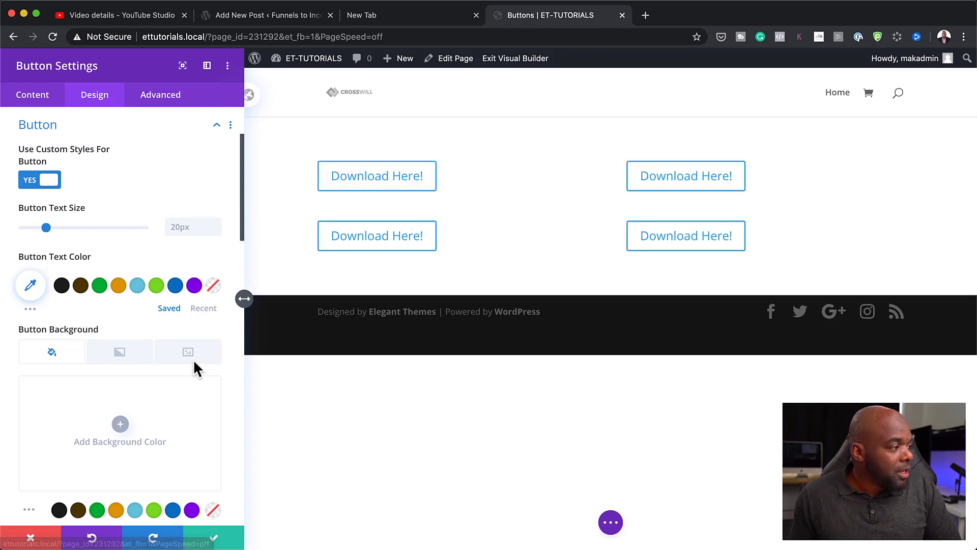
scroll(160, 415, down, 2)
scroll(164, 417, down, 1)
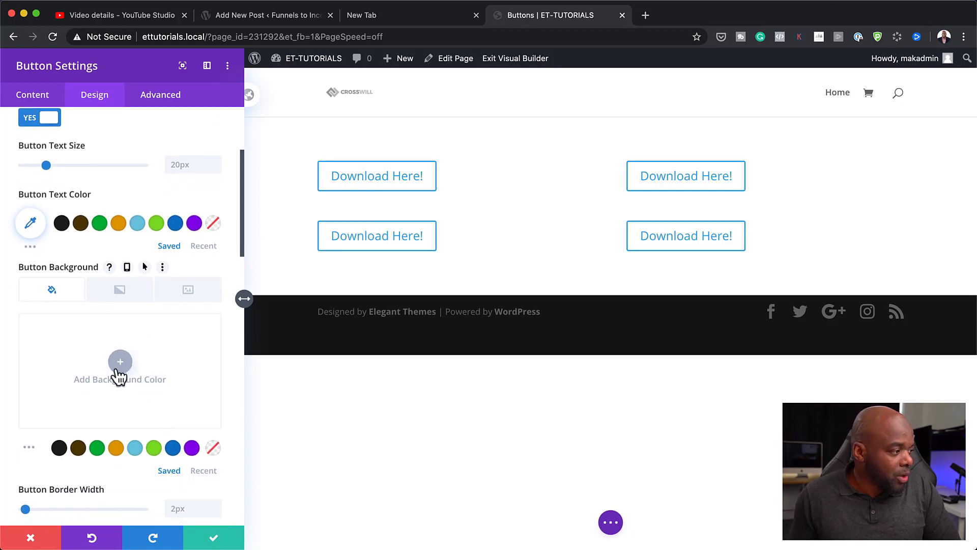
click(59, 448)
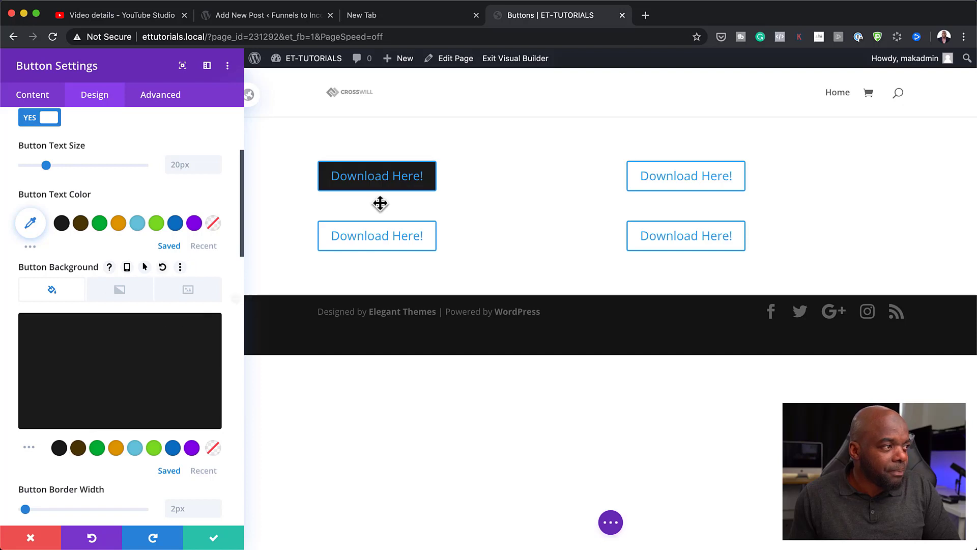
Set the first button's text color to orange and its border width to 0px
scroll(138, 344, up, 3)
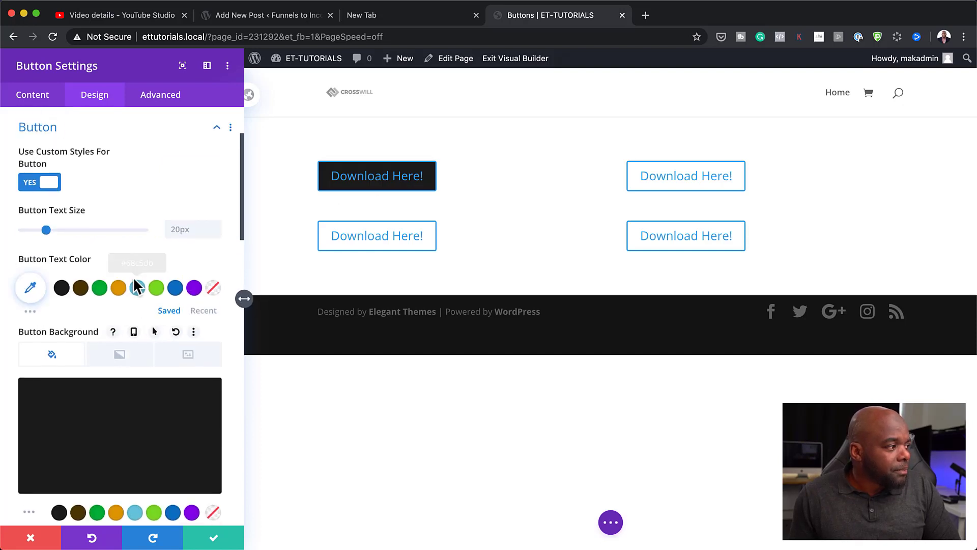
scroll(136, 393, up, 1)
scroll(140, 393, up, 1)
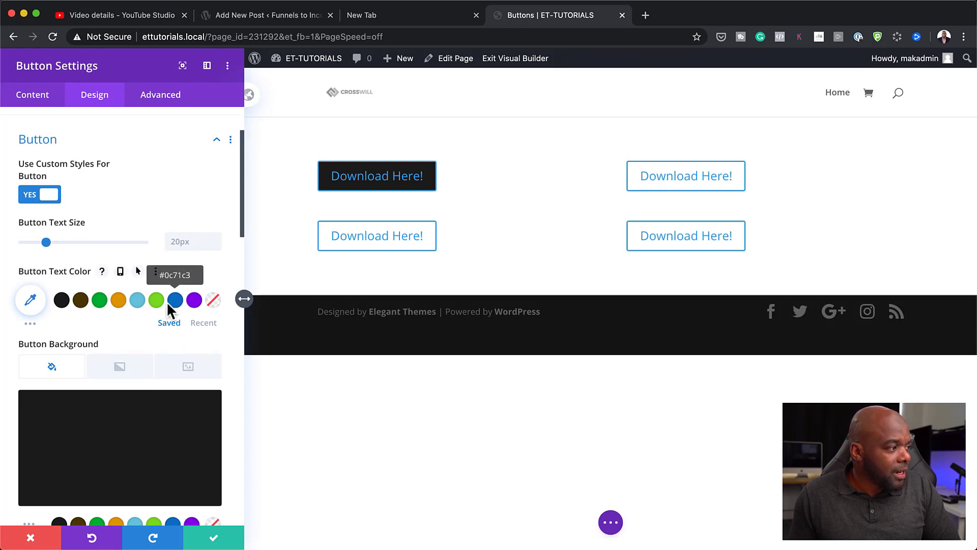
click(118, 304)
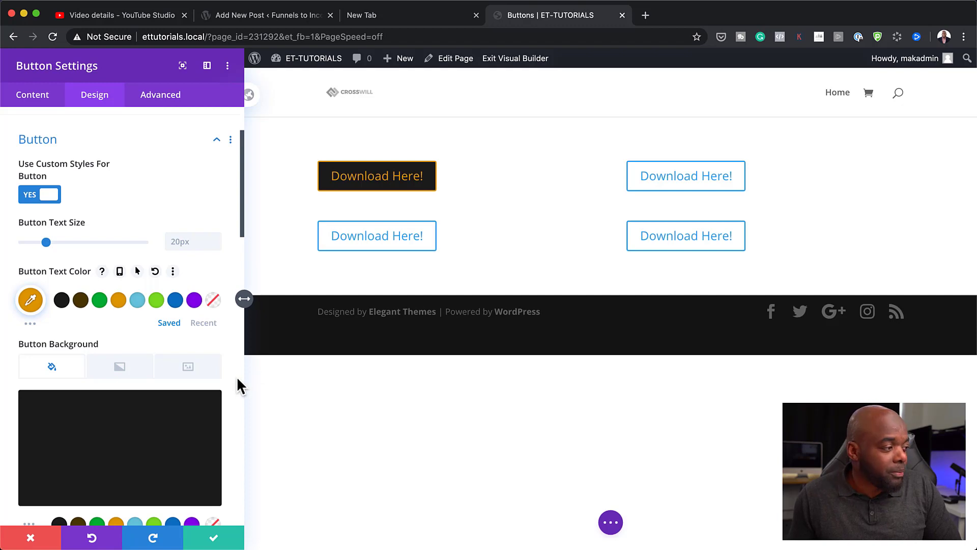
scroll(237, 379, down, 5)
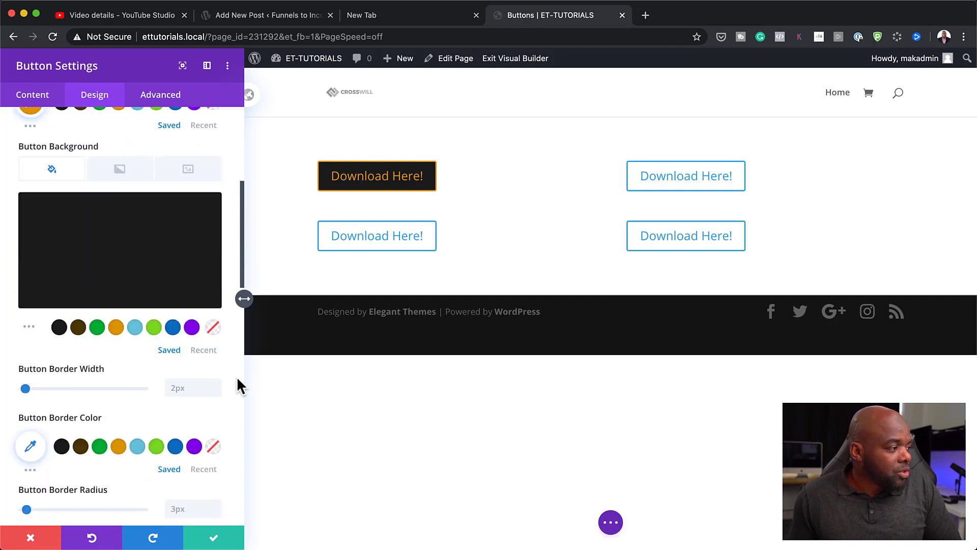
drag(25, 383, 12, 390)
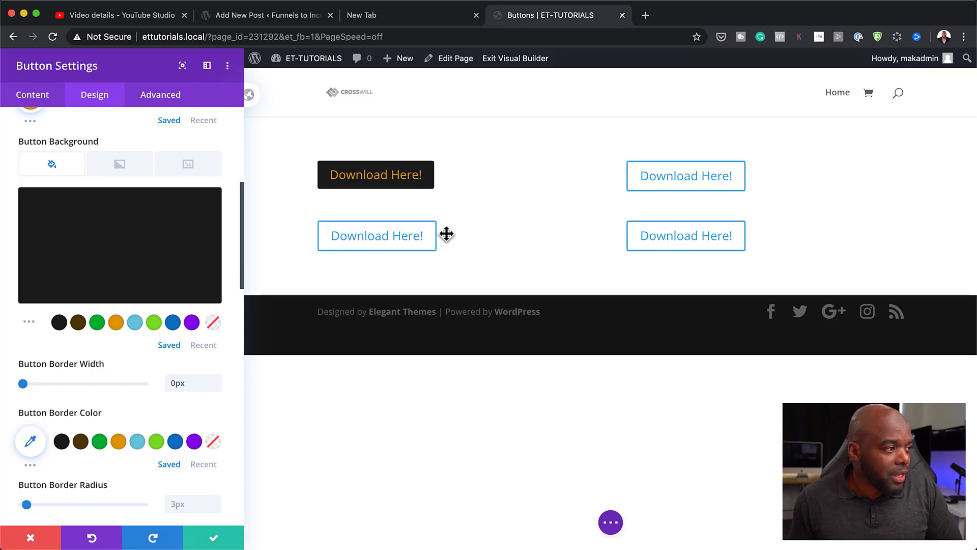
Set the first button's font to Roboto with the all-uppercase font style
scroll(112, 364, down, 2)
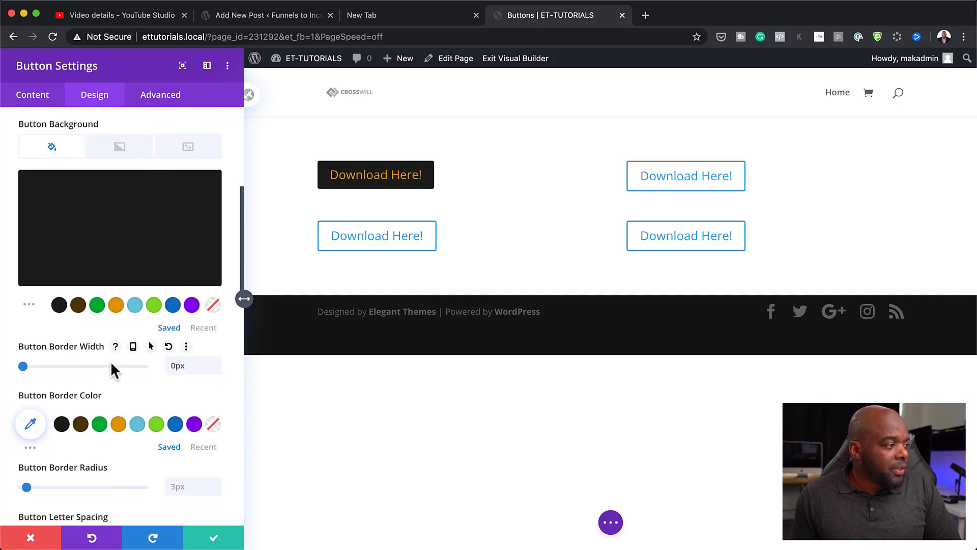
scroll(112, 364, down, 5)
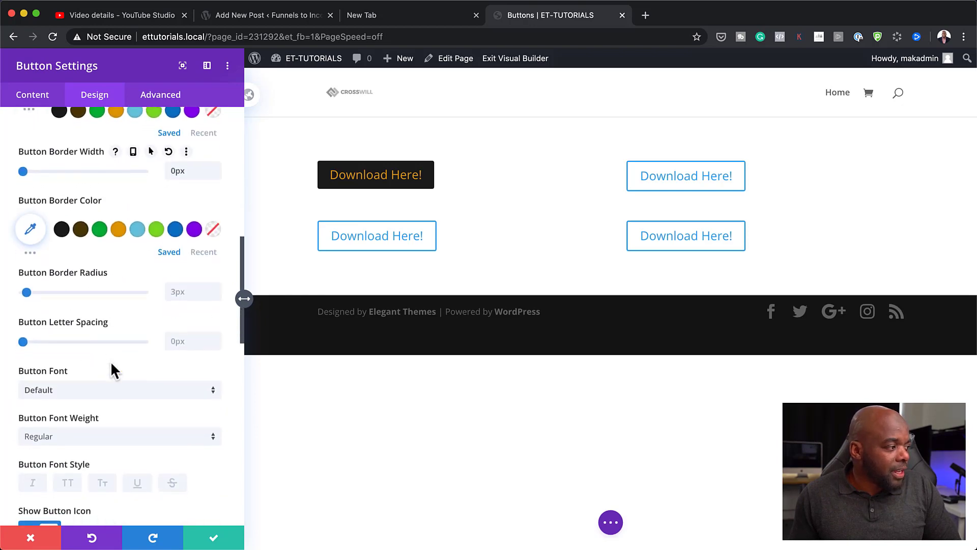
scroll(111, 362, down, 2)
click(113, 350)
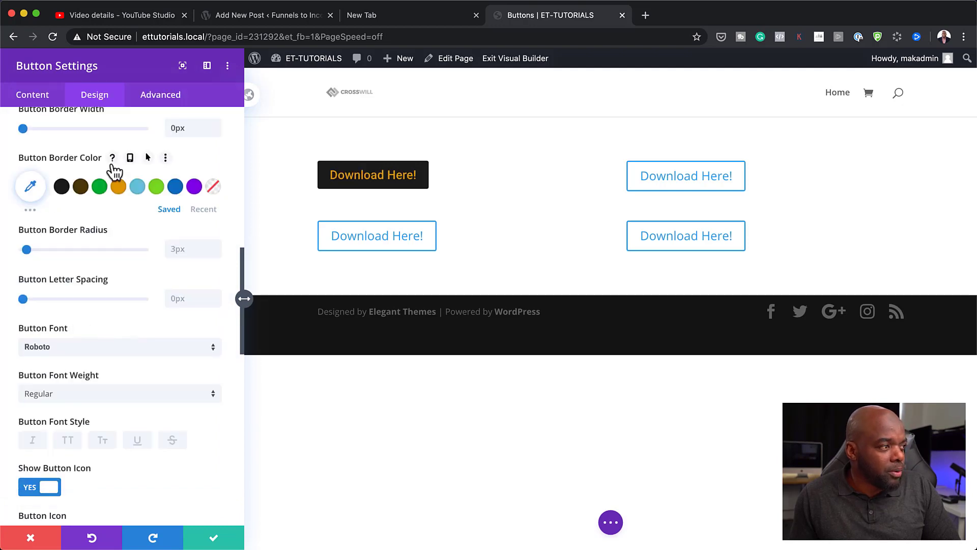
click(70, 442)
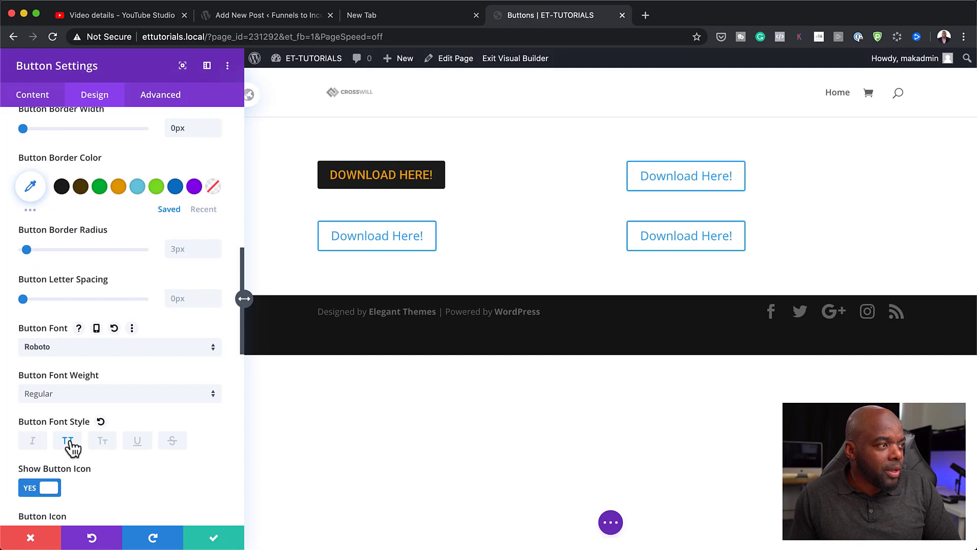
Set the first button's letter spacing to 2px
scroll(158, 448, down, 5)
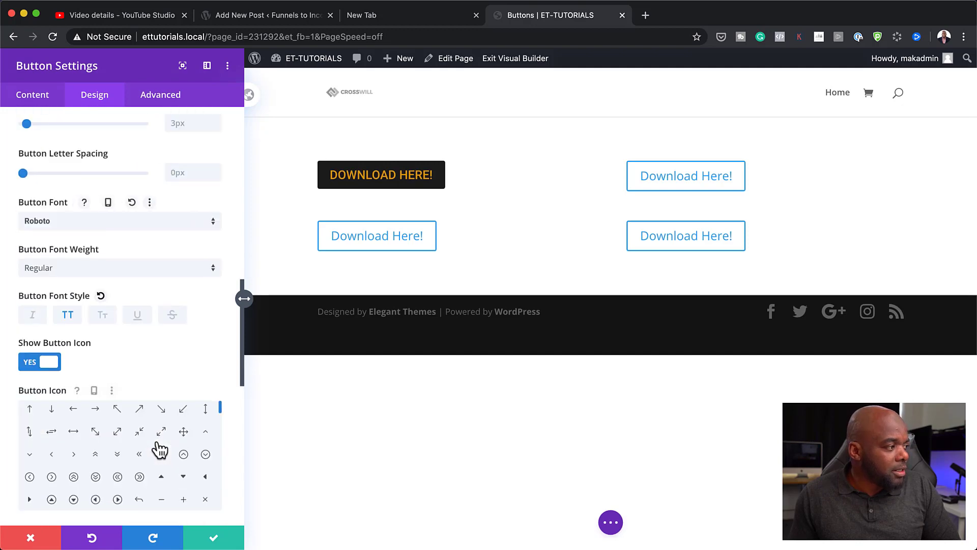
scroll(191, 333, up, 1)
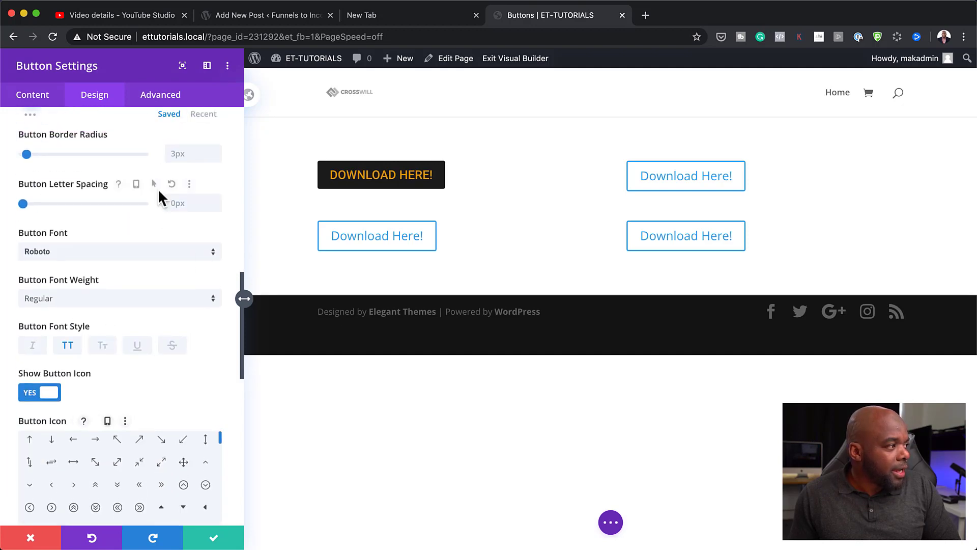
click(217, 200)
click(217, 199)
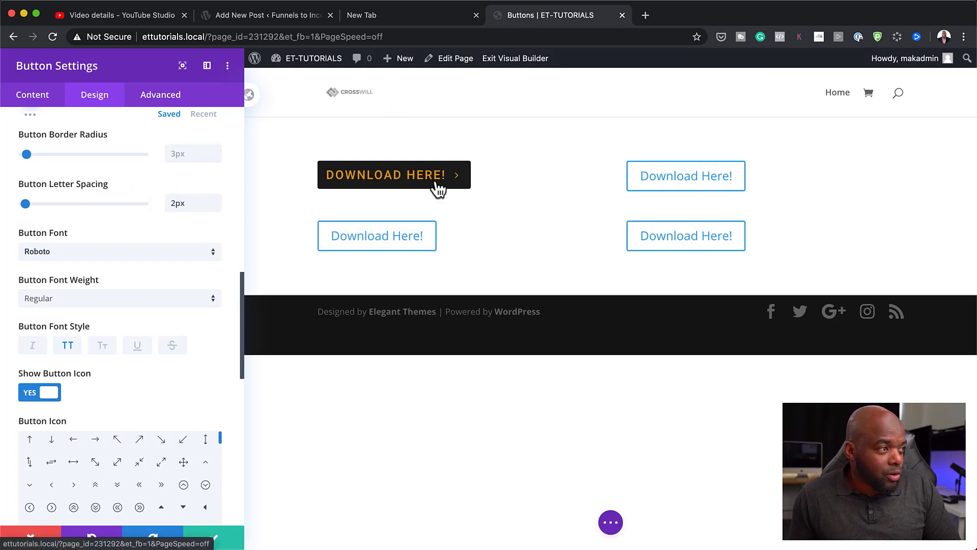
Set the first button's font weight to Medium
scroll(212, 230, up, 1)
scroll(213, 230, down, 1)
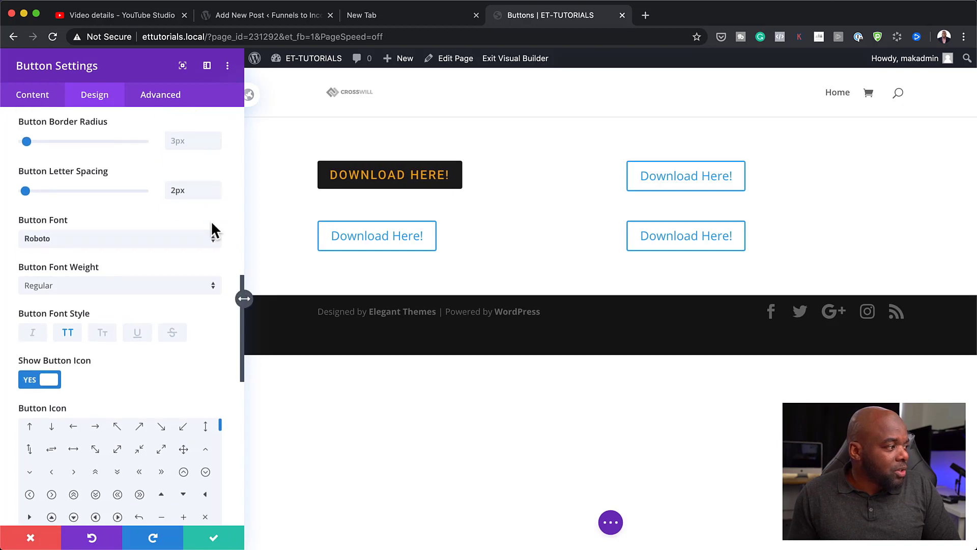
click(99, 287)
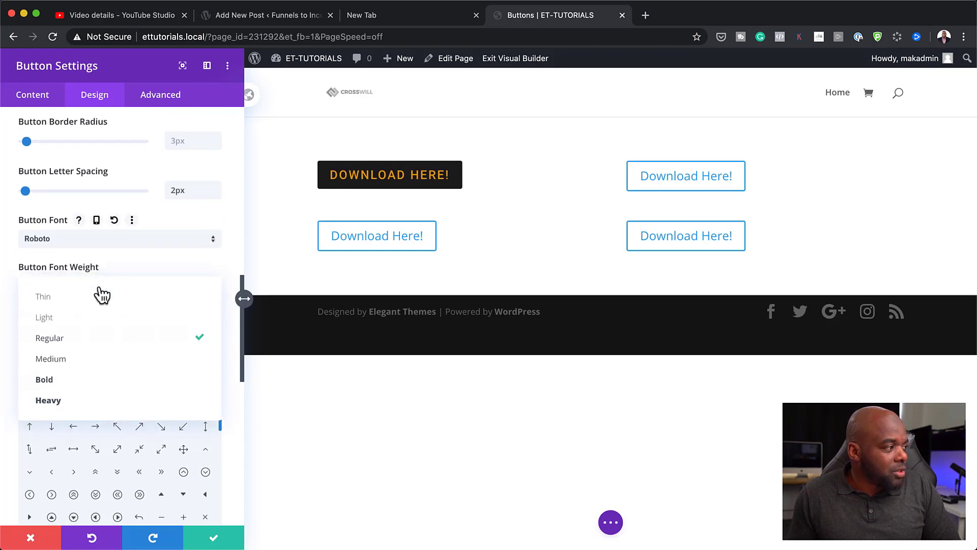
click(93, 358)
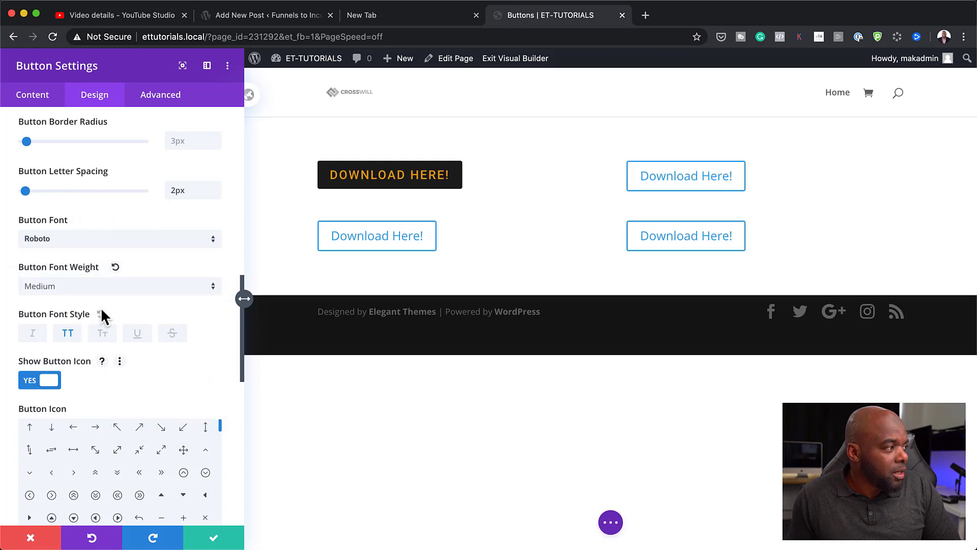
Set the first button's font weight to Bold and save its settings
click(96, 292)
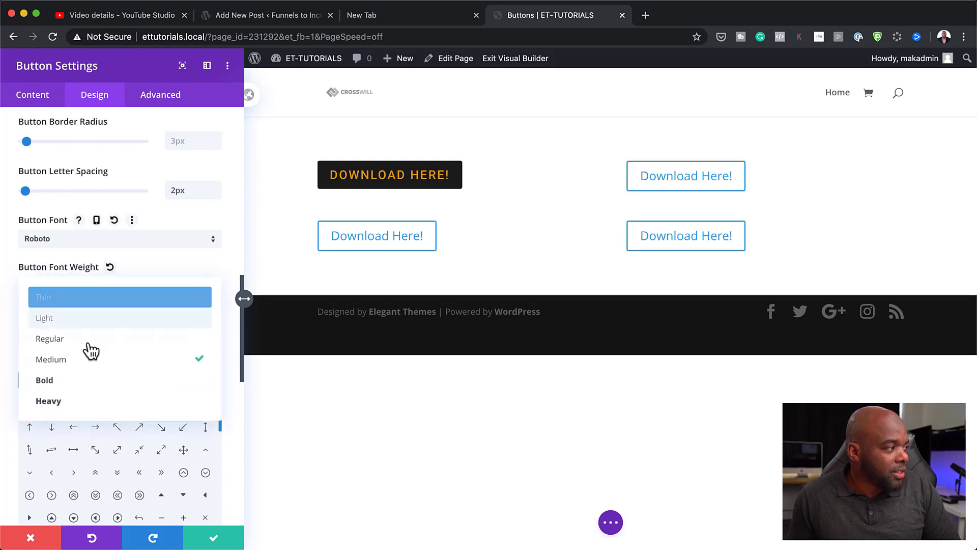
click(89, 384)
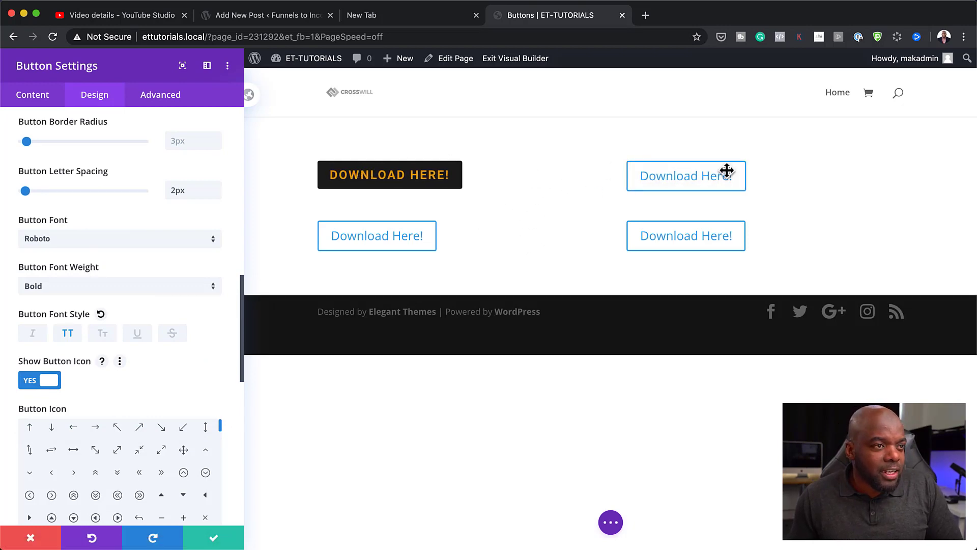
click(214, 541)
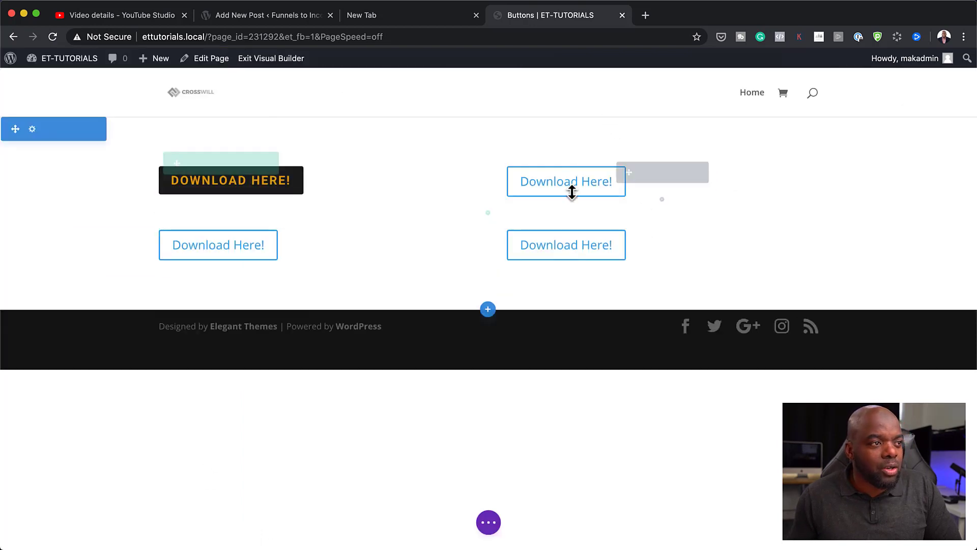
Enable custom styles for the second button in the top row and set its text color to orange #e09900
click(641, 172)
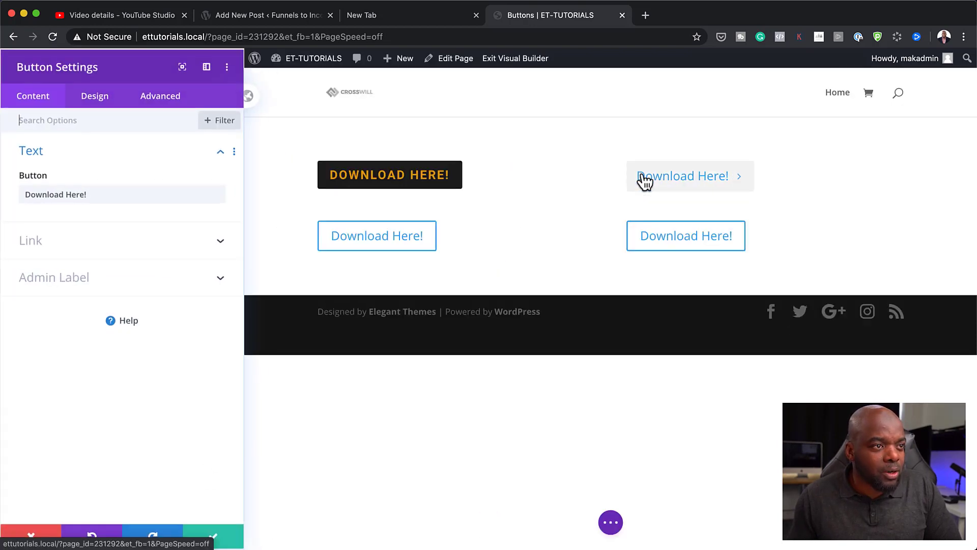
click(95, 97)
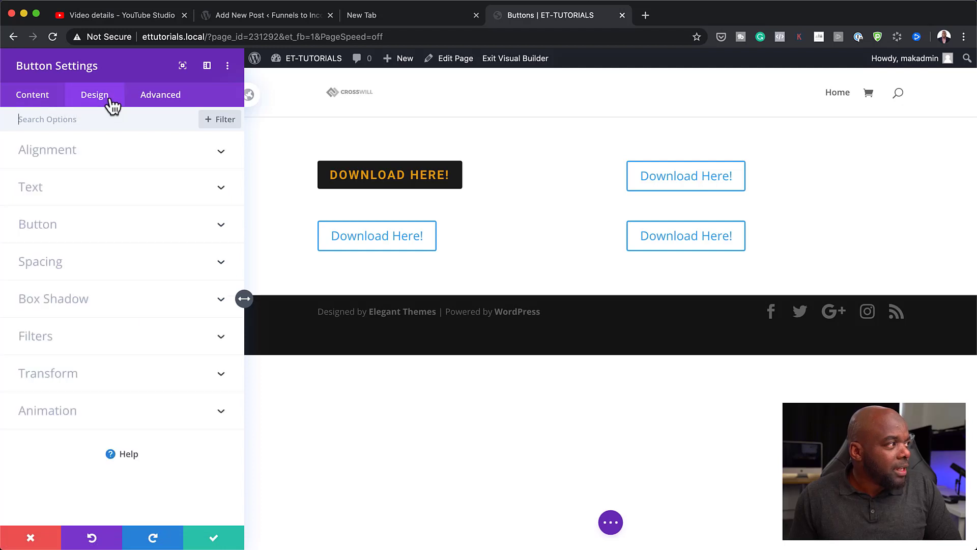
click(51, 232)
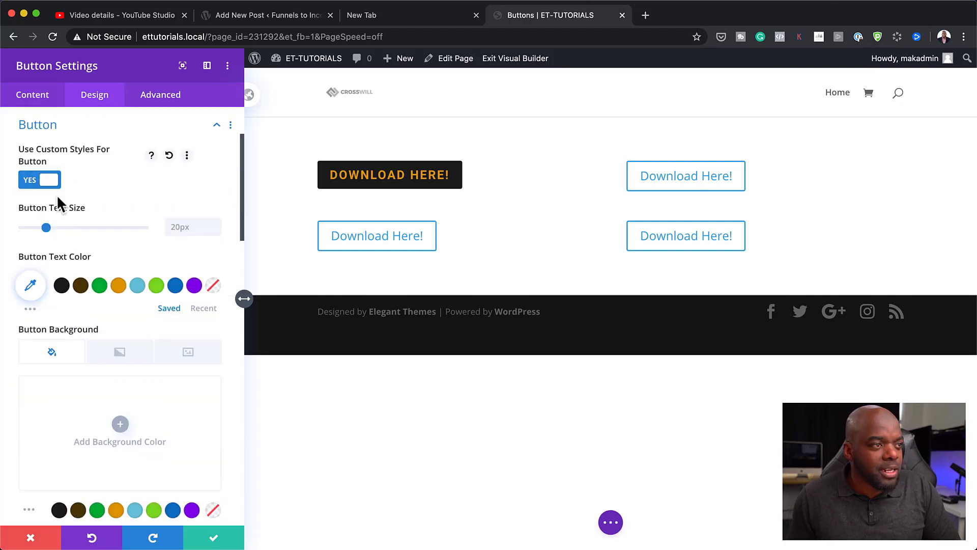
click(119, 286)
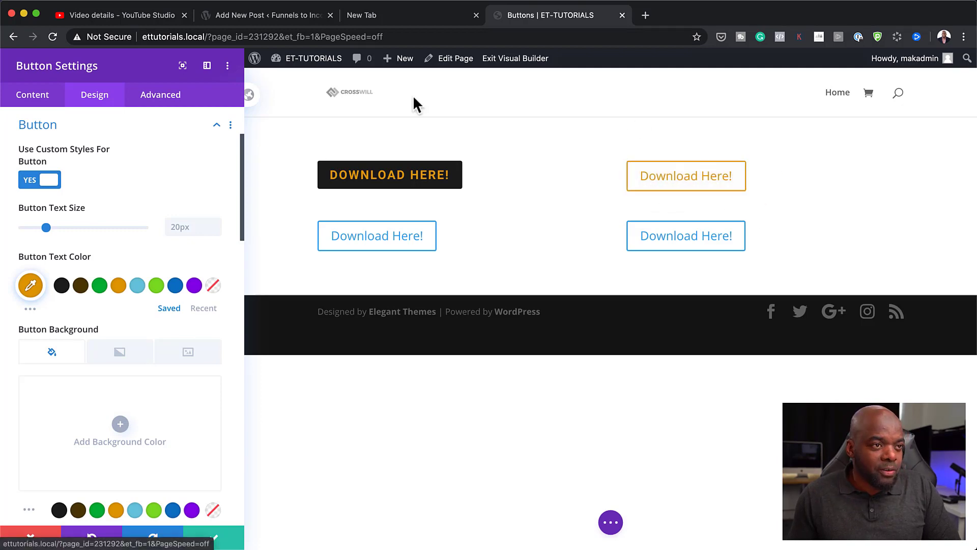
Set the second button's border width to 3px
scroll(234, 414, down, 1)
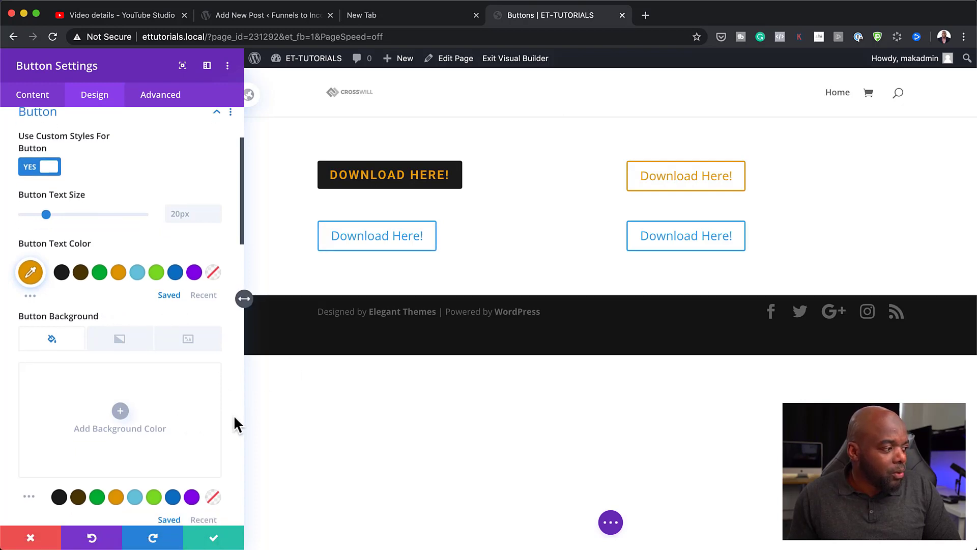
scroll(234, 419, down, 5)
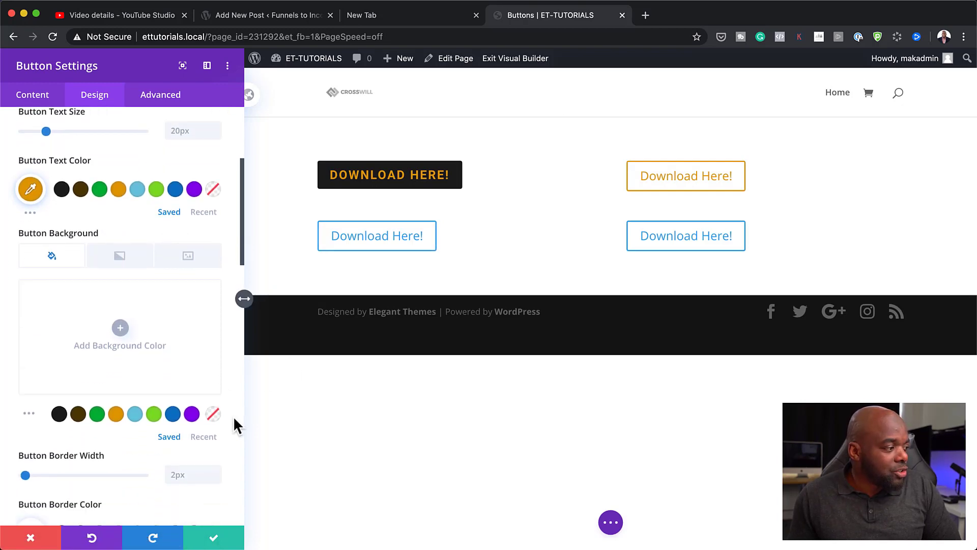
drag(25, 441, 27, 443)
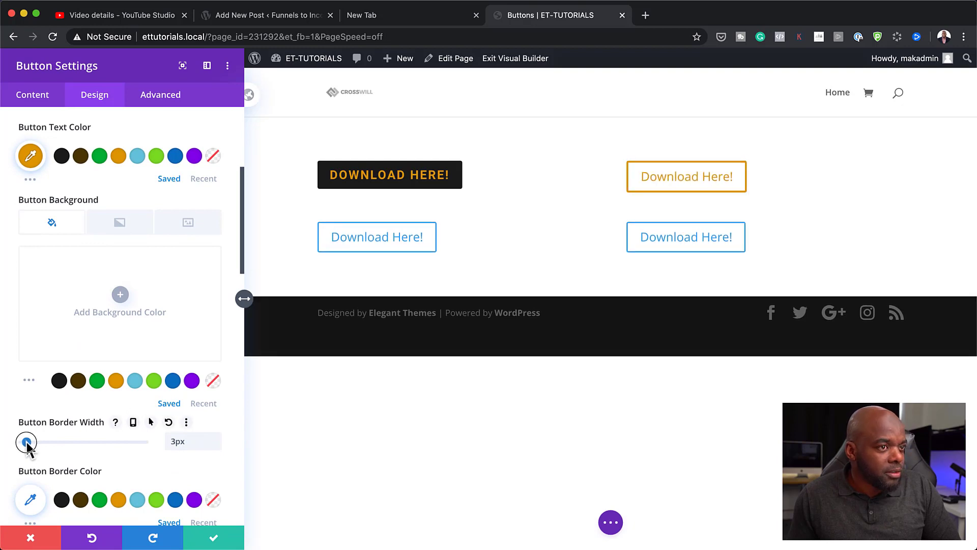
Set the second button's font to Poppins with the all-uppercase font style
scroll(106, 462, down, 4)
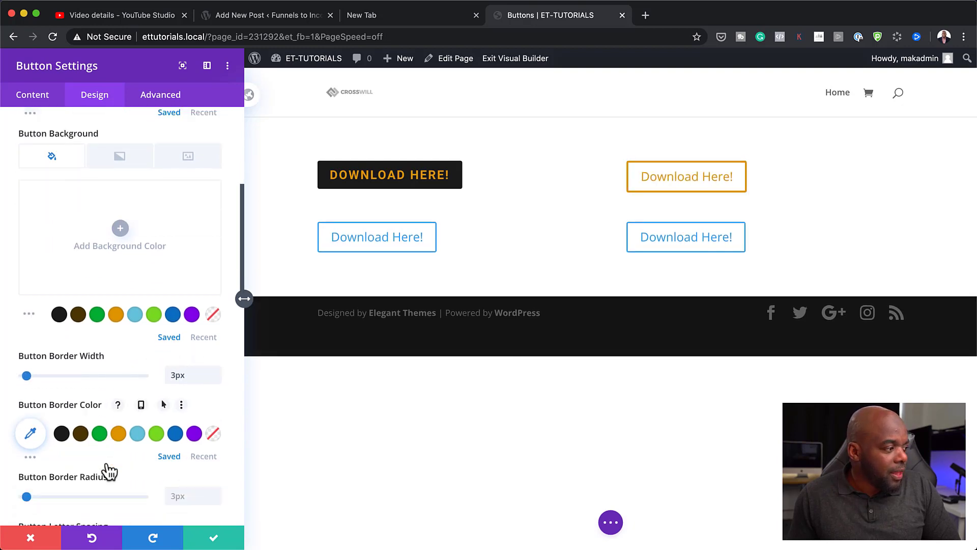
scroll(108, 465, down, 7)
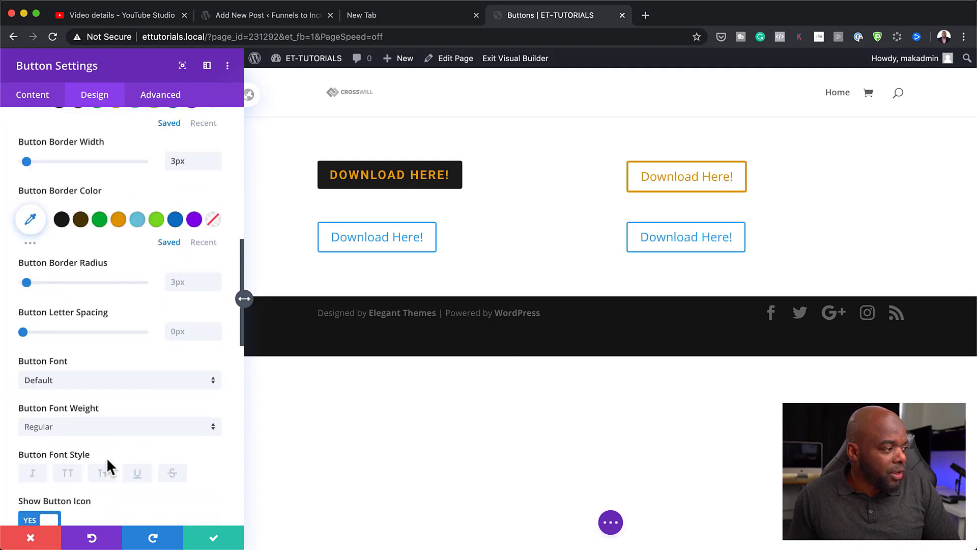
click(60, 382)
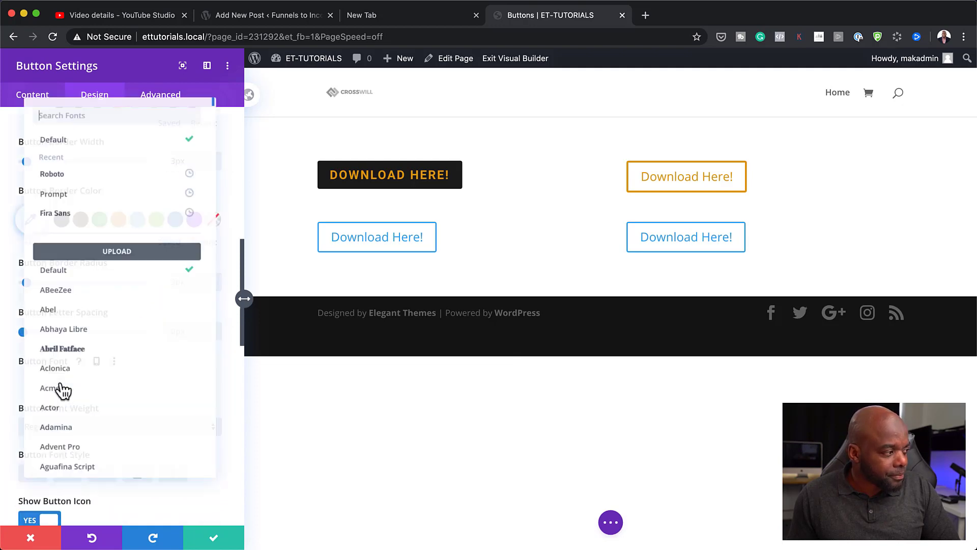
click(105, 106)
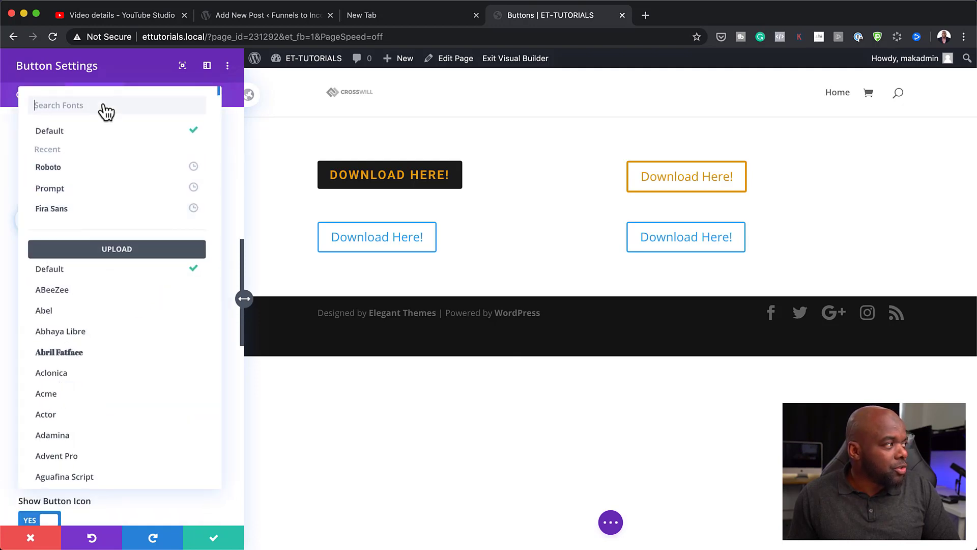
text(popp)
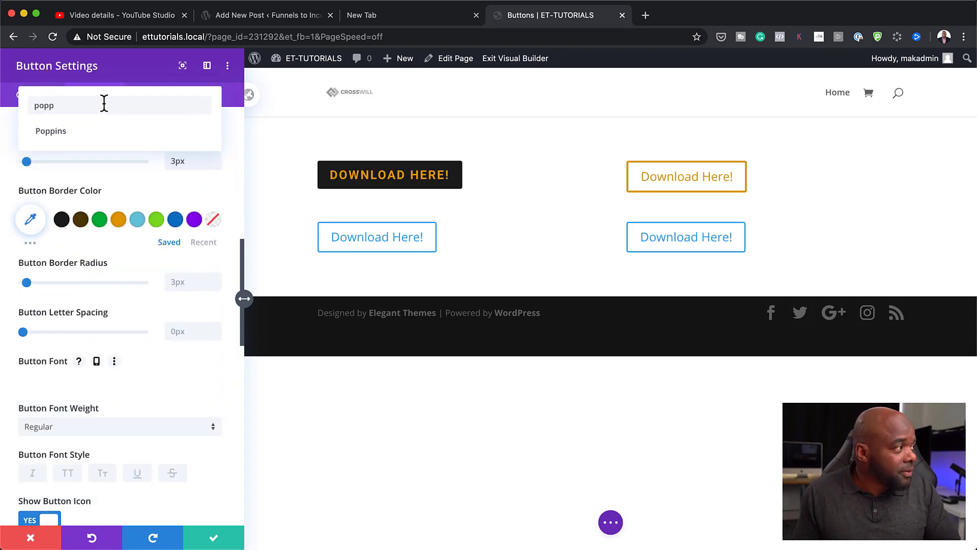
click(118, 135)
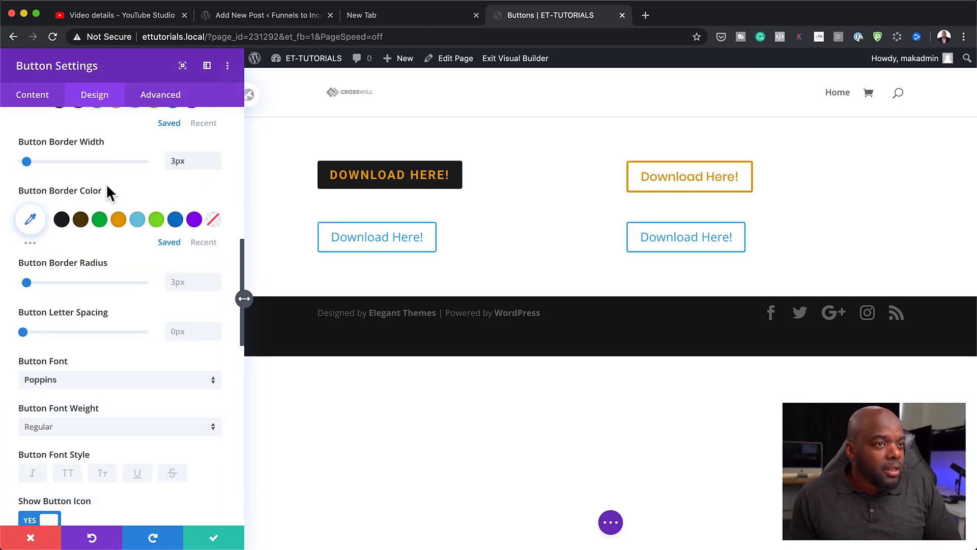
click(69, 475)
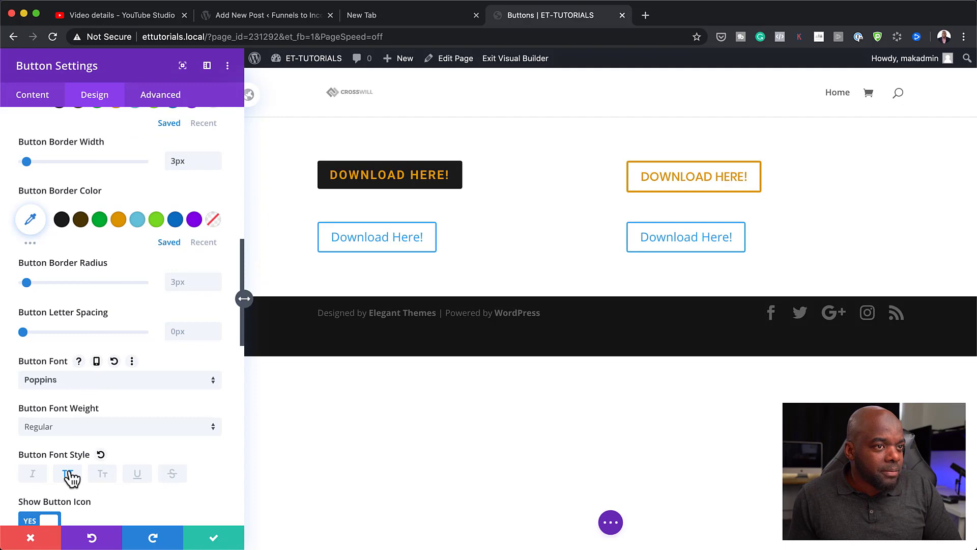
Set the second button's font weight to Bold and its letter spacing to 1px
scroll(72, 478, down, 2)
click(68, 382)
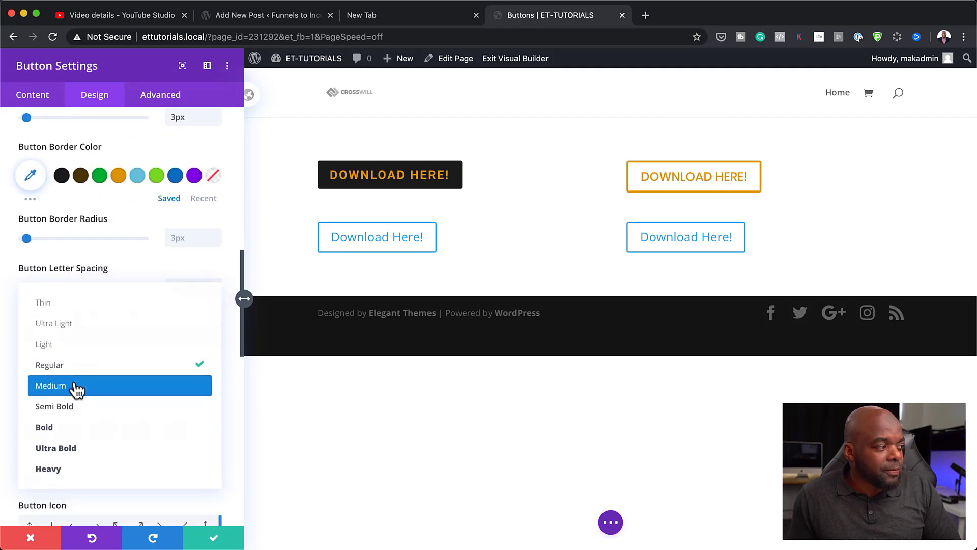
click(84, 427)
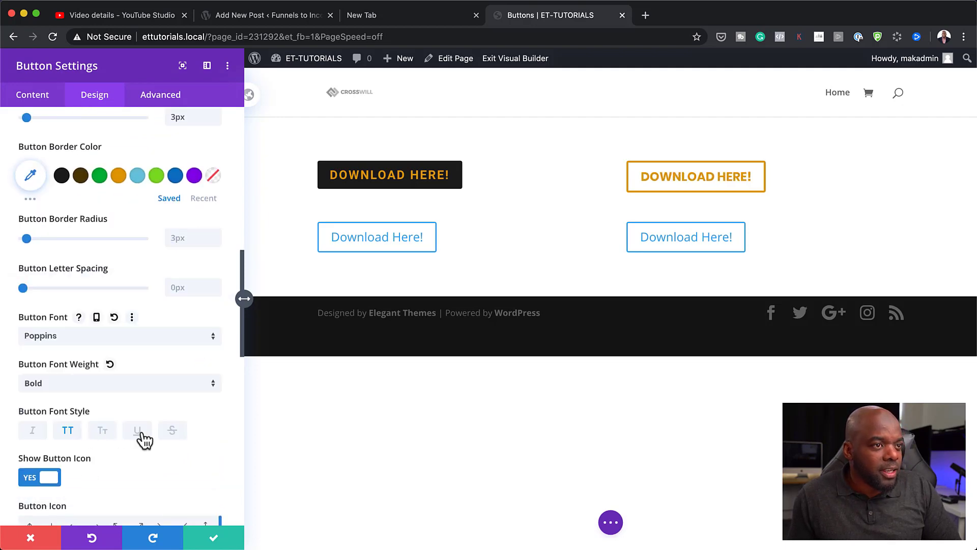
scroll(141, 438, down, 2)
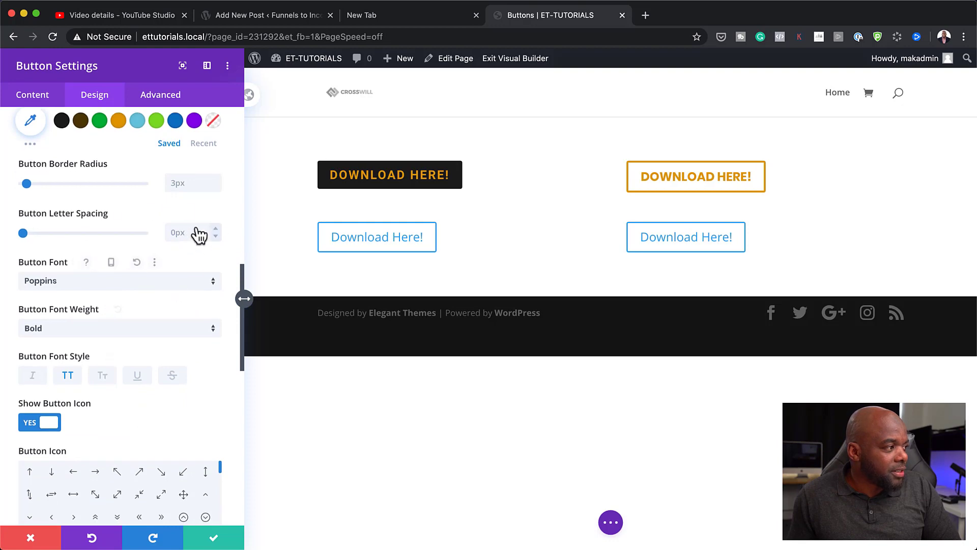
click(216, 228)
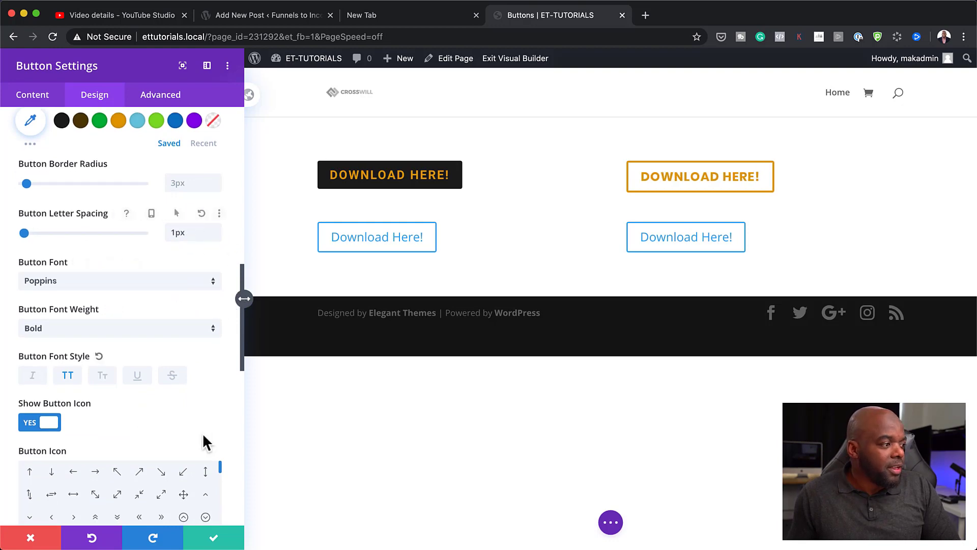
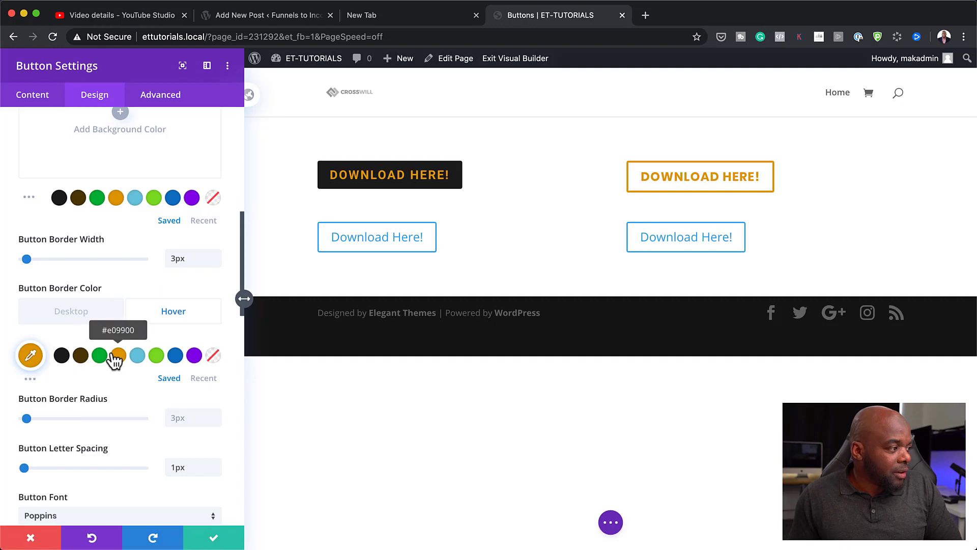
Set the second button's hover border color to dark red #932700 and compare the desktop and hover states
click(31, 358)
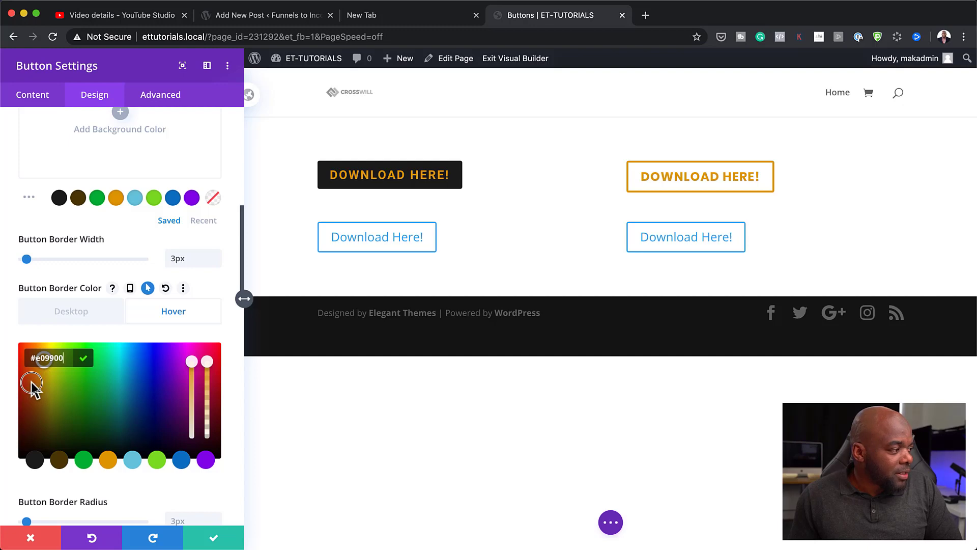
drag(31, 382, 30, 395)
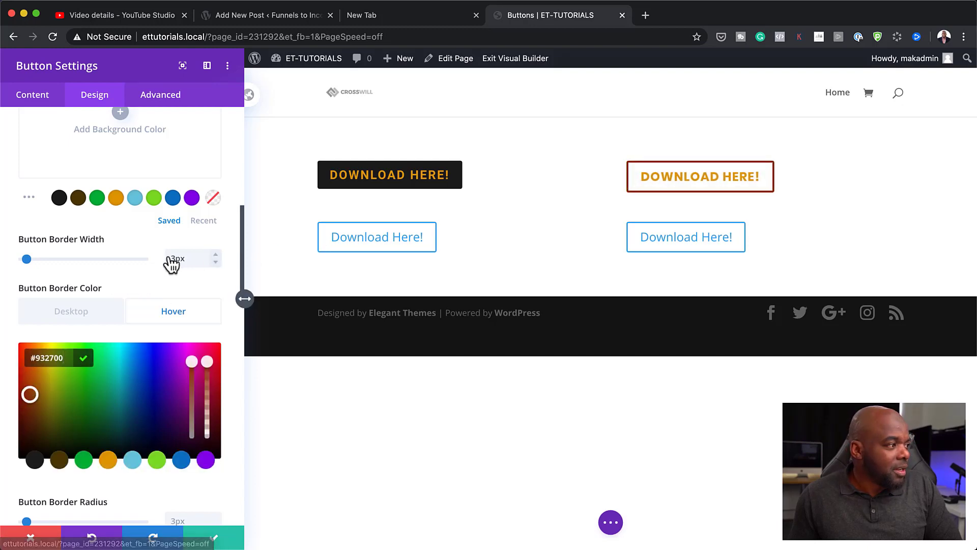
click(79, 319)
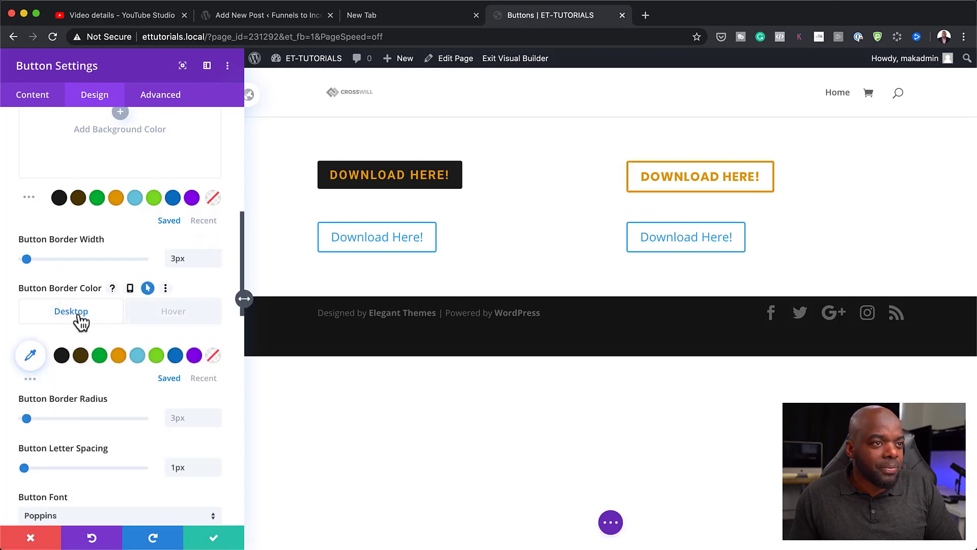
click(164, 318)
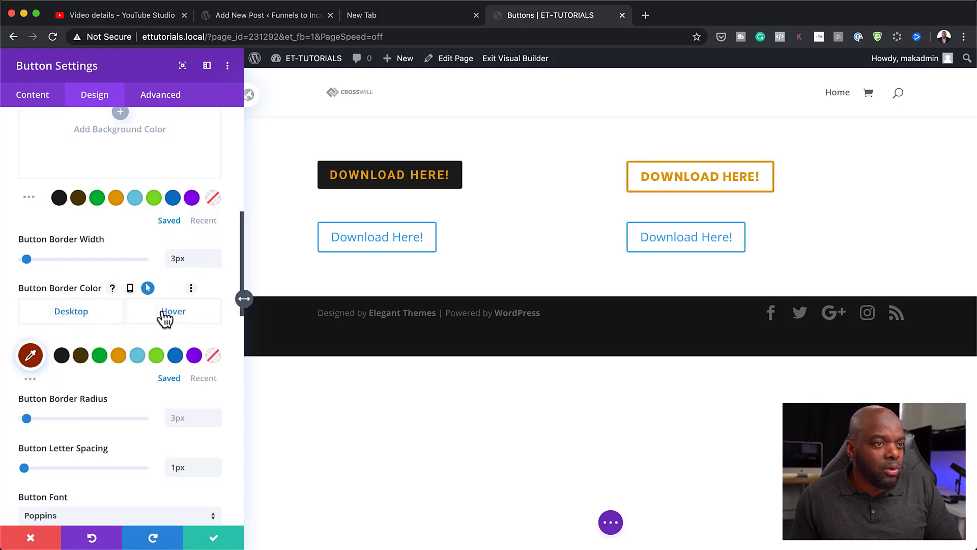
click(107, 320)
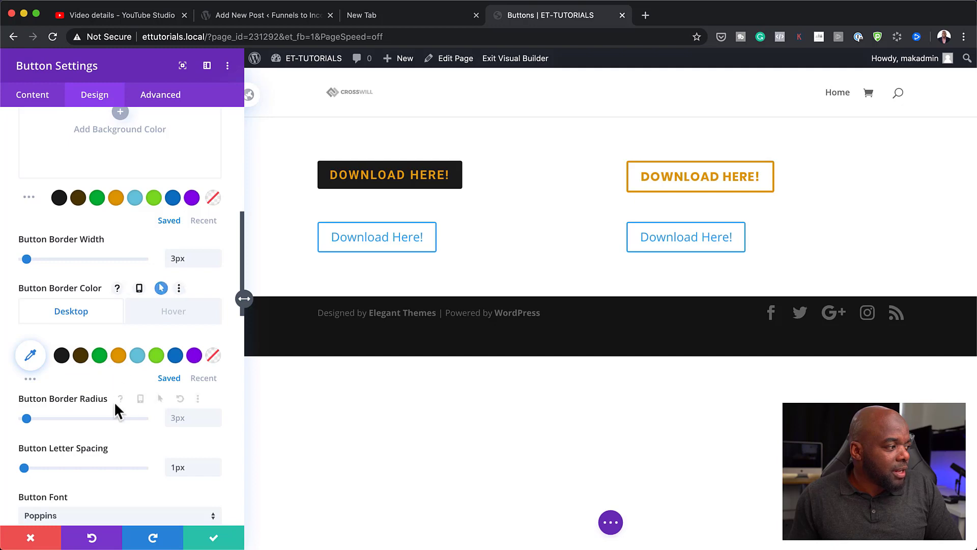
click(186, 311)
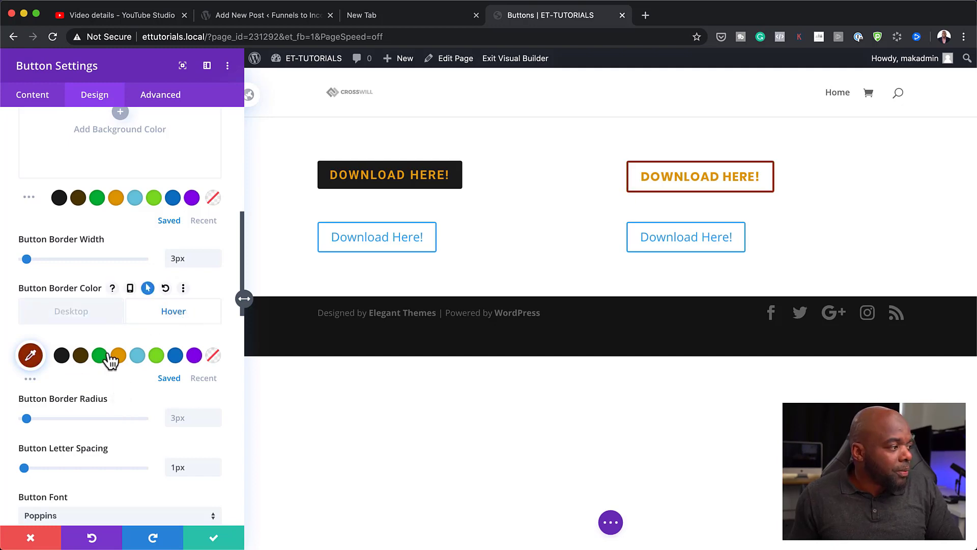
Copy the hover border's color code and set the second button's hover text color to #932700
click(31, 355)
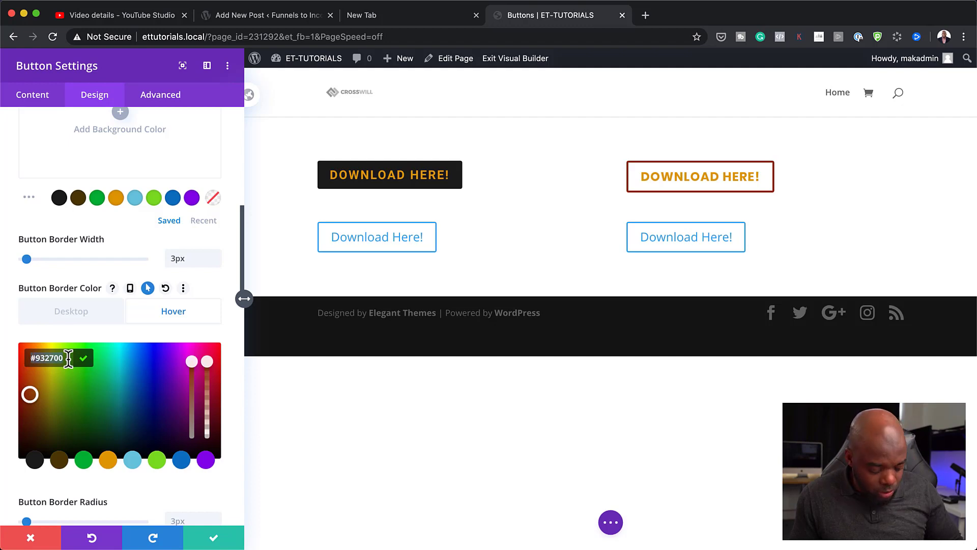
click(141, 339)
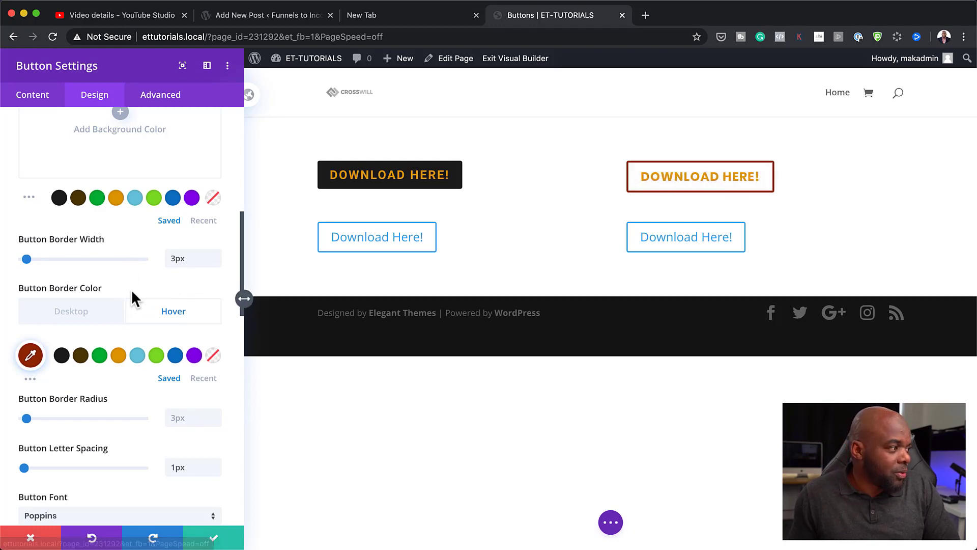
scroll(131, 289, up, 5)
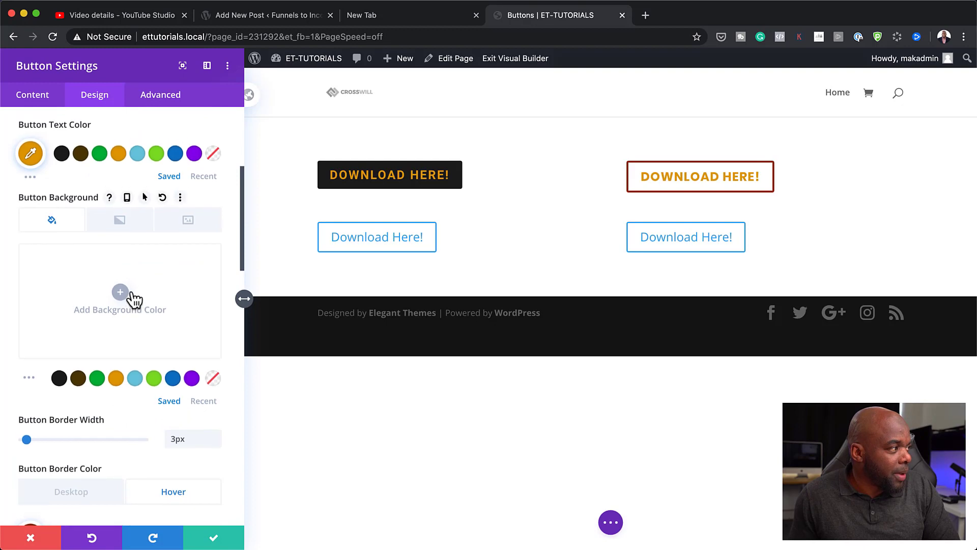
scroll(133, 298, up, 2)
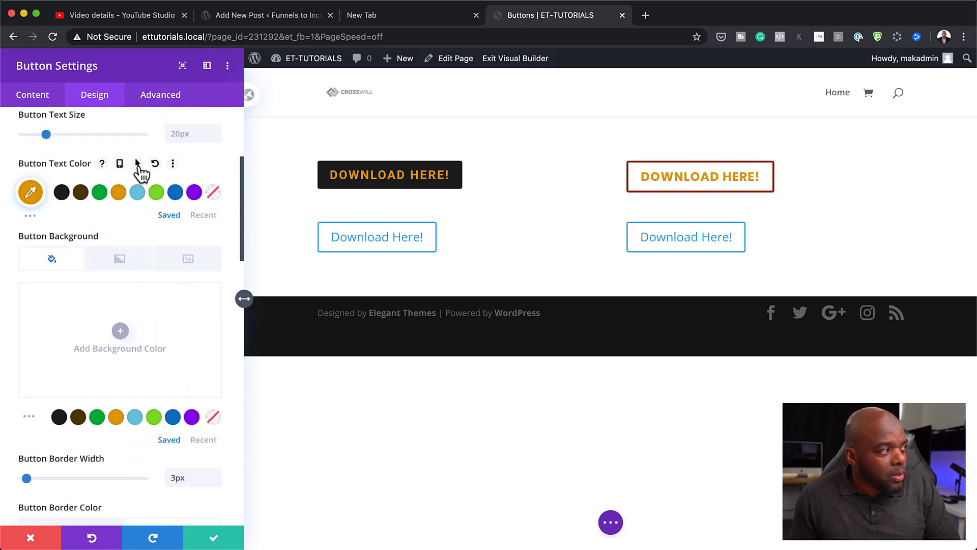
click(137, 164)
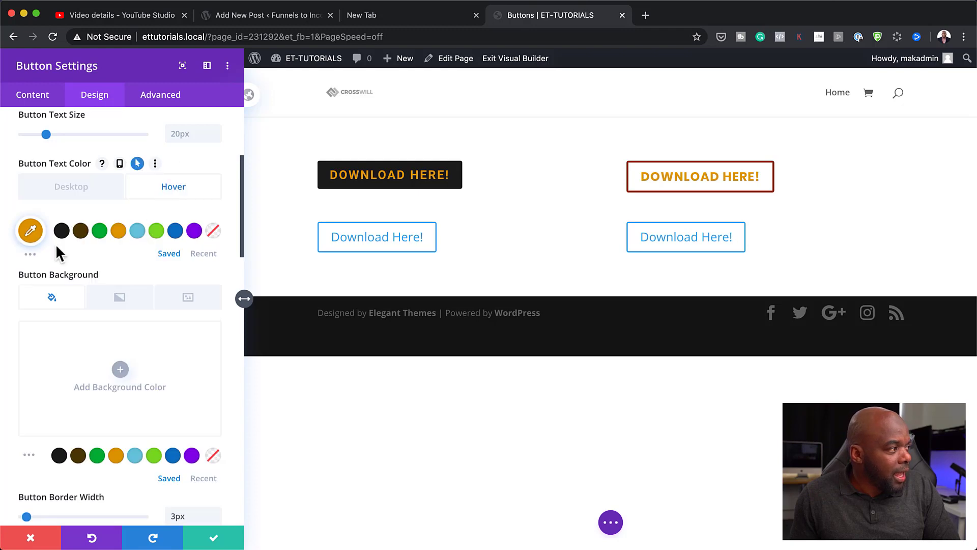
click(30, 232)
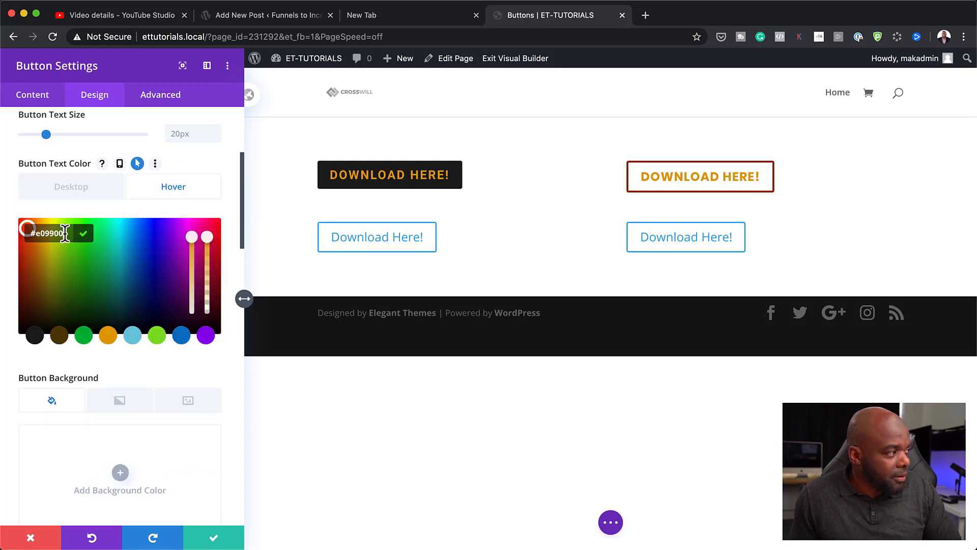
text(#932700)
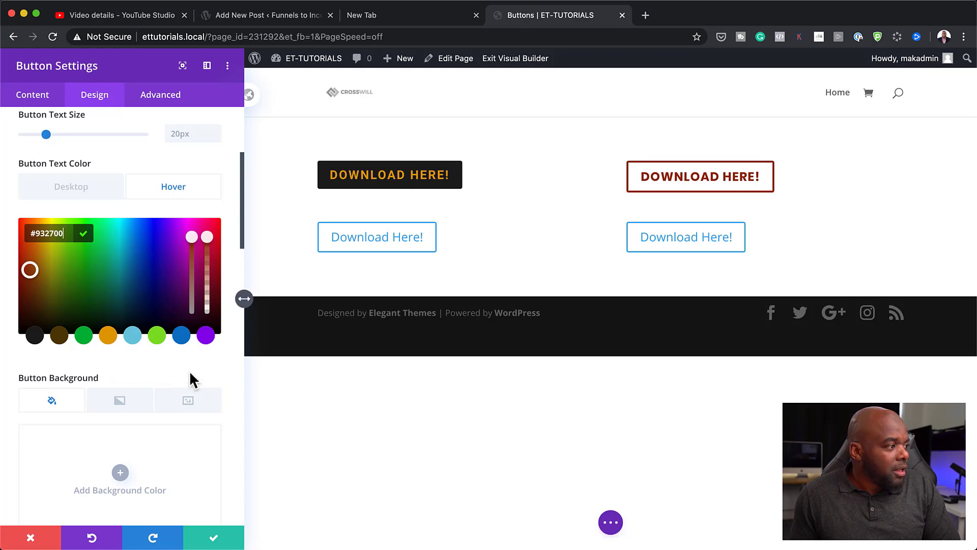
Save the second button's settings, then exit the Visual Builder and save the page changes
scroll(192, 379, down, 5)
click(215, 539)
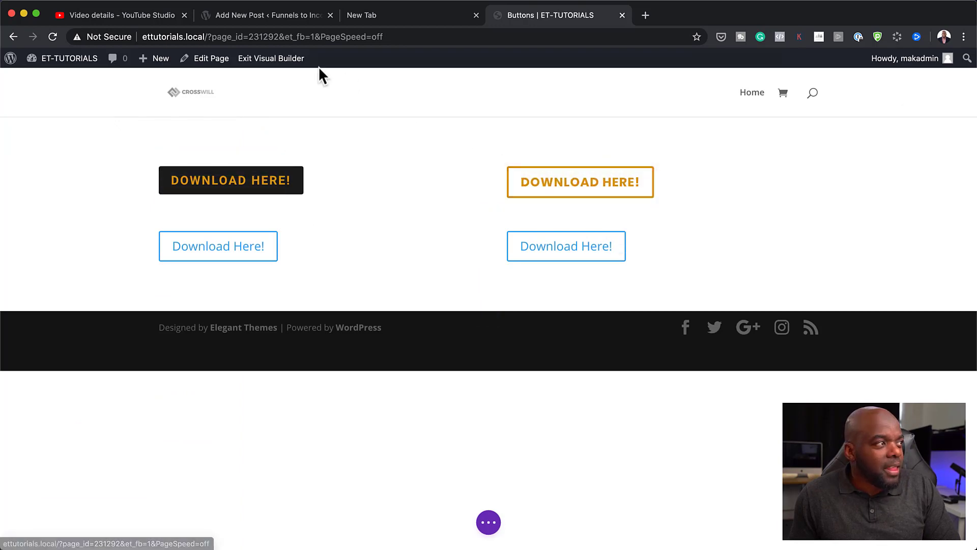
click(261, 60)
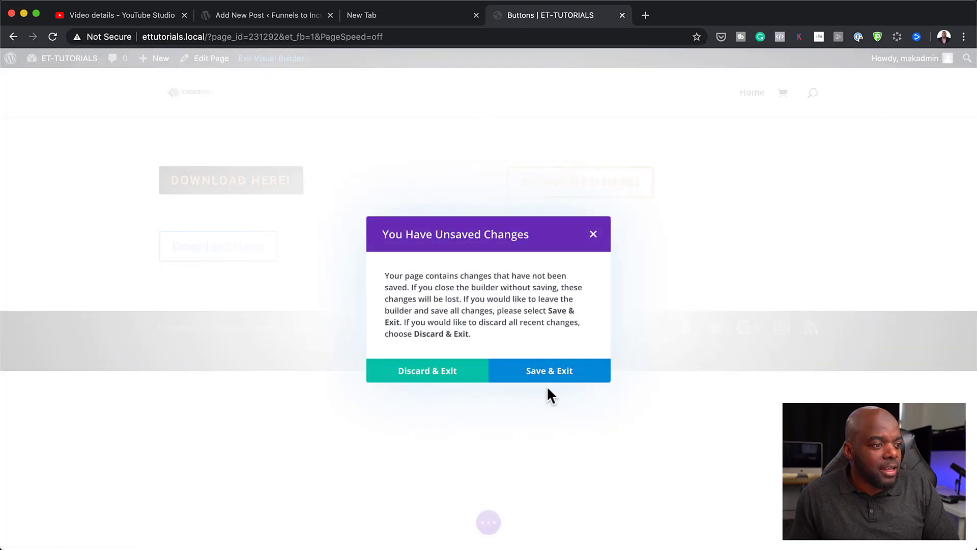
click(552, 373)
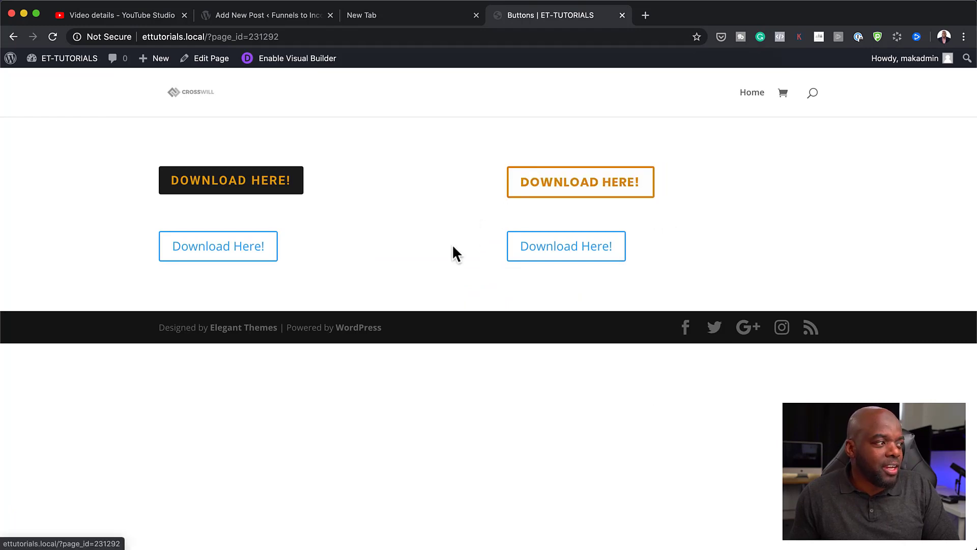
Reopen the page in the Visual Builder and enable custom styles for the first column's lower button
click(292, 60)
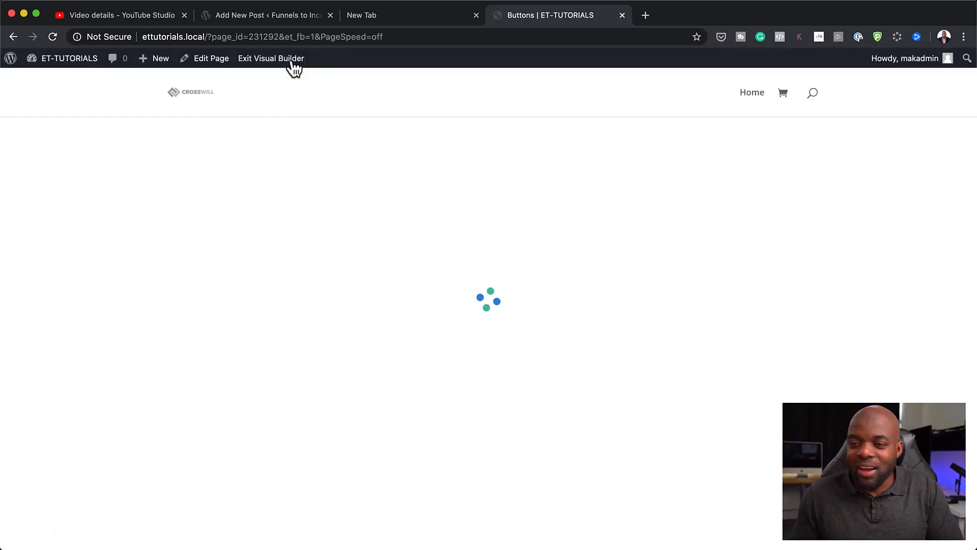
mouse_move(243, 244)
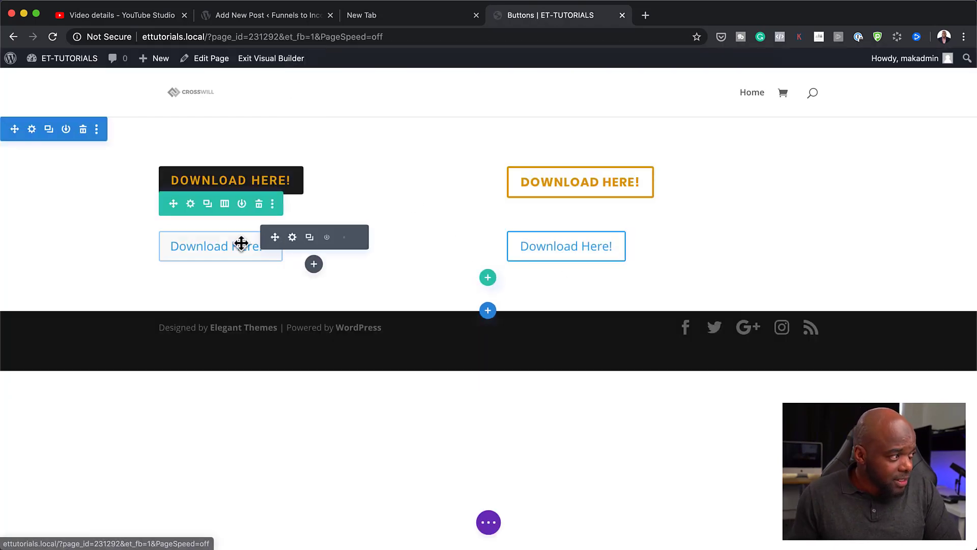
click(293, 238)
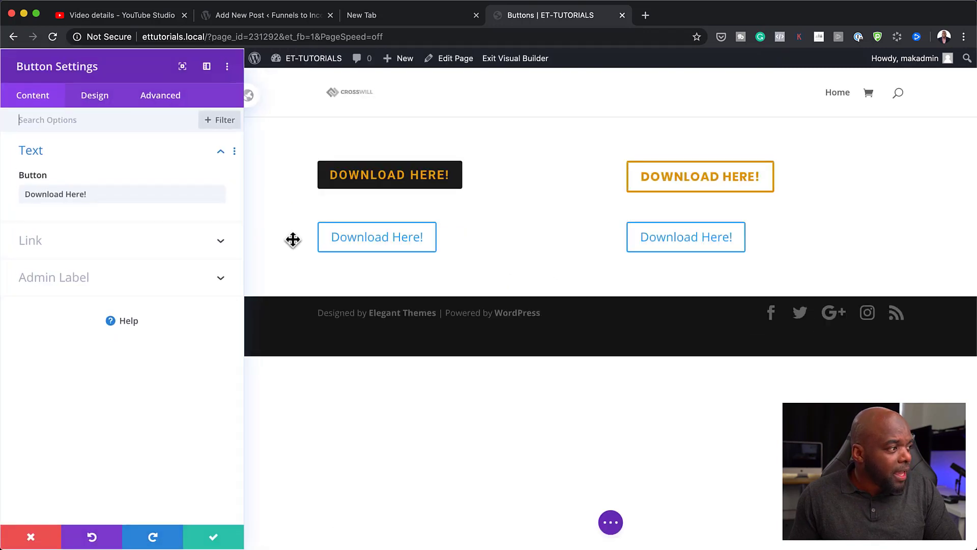
click(101, 102)
click(56, 234)
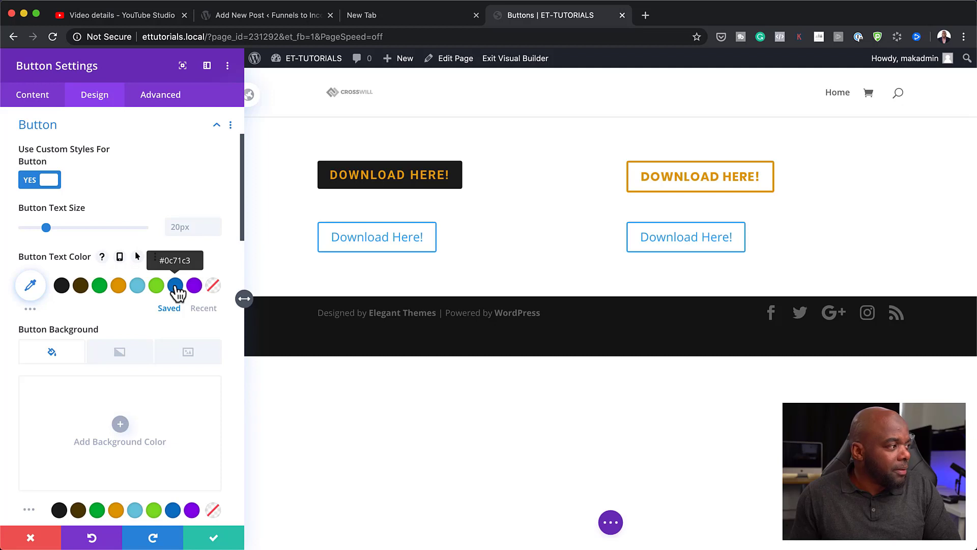
Set the third button's background color to blue #0c71c3 and its text color to white
scroll(168, 397, down, 3)
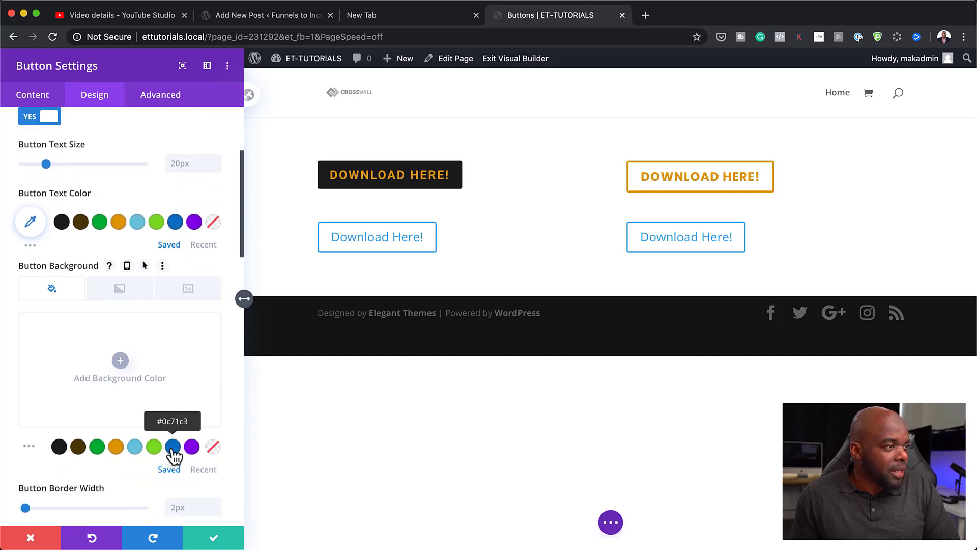
click(172, 447)
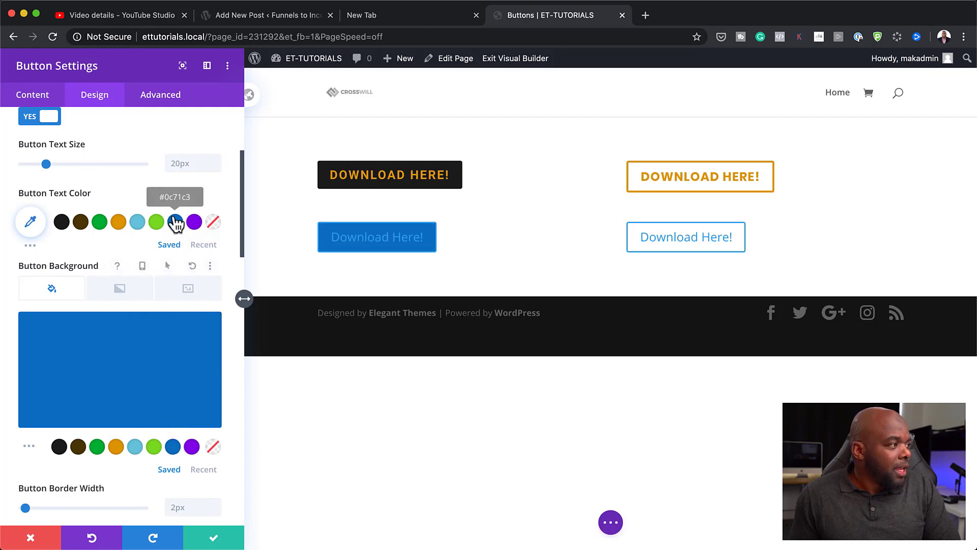
scroll(114, 251, up, 1)
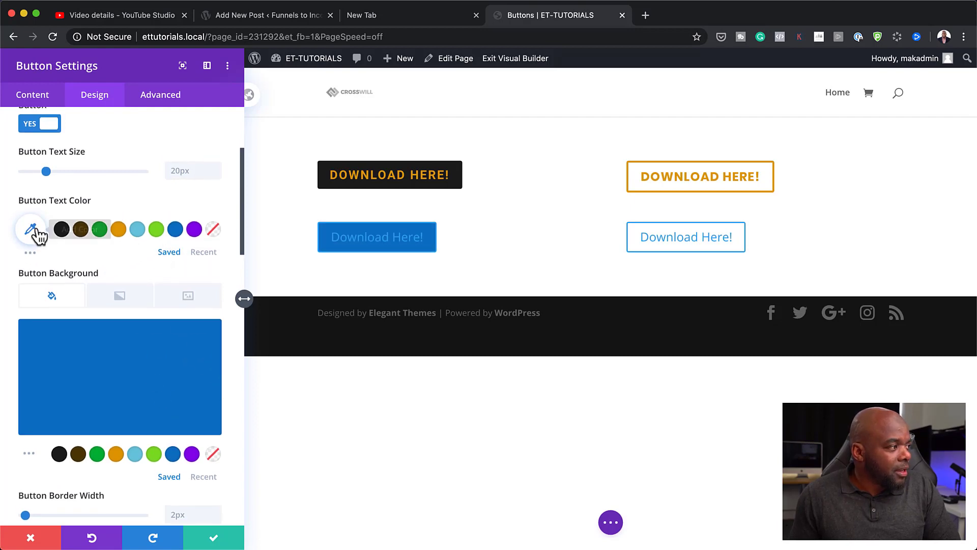
click(137, 232)
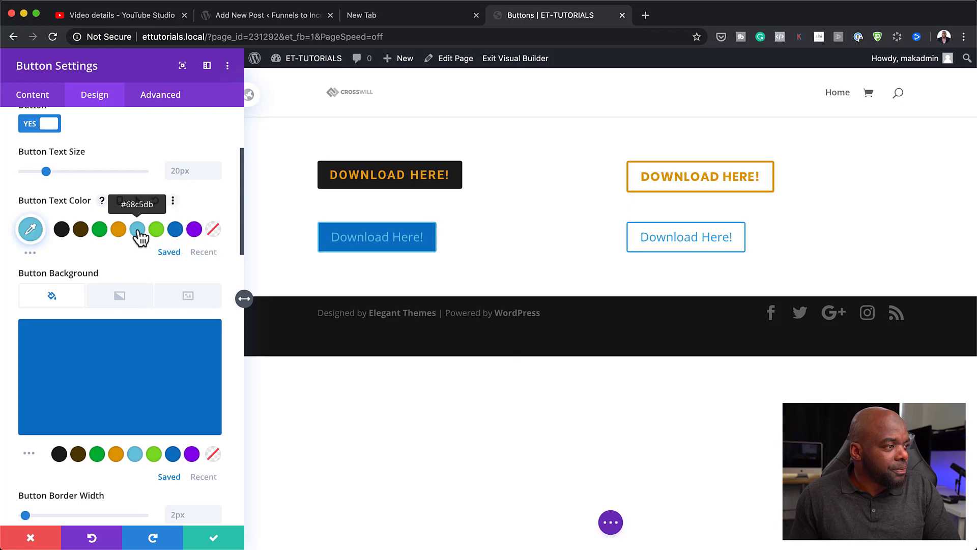
click(28, 228)
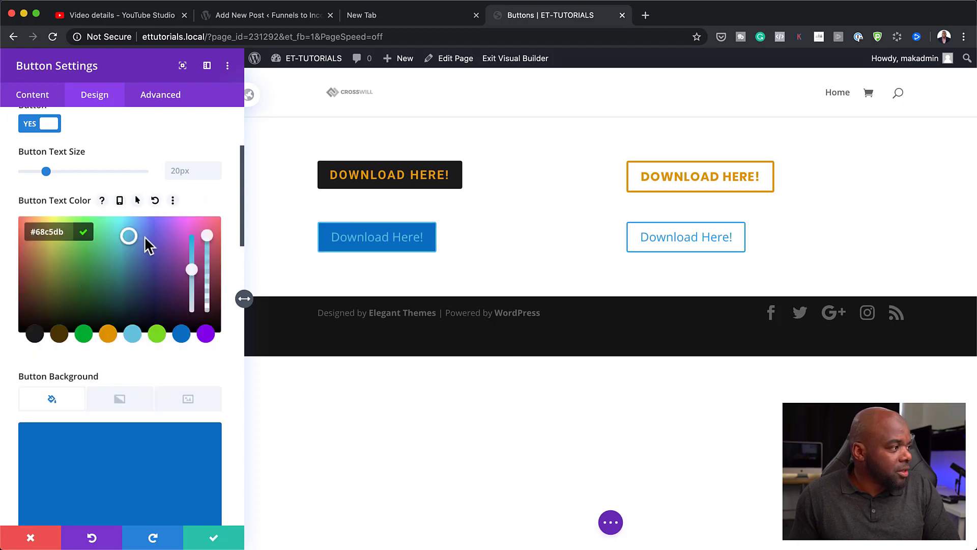
drag(191, 269, 197, 324)
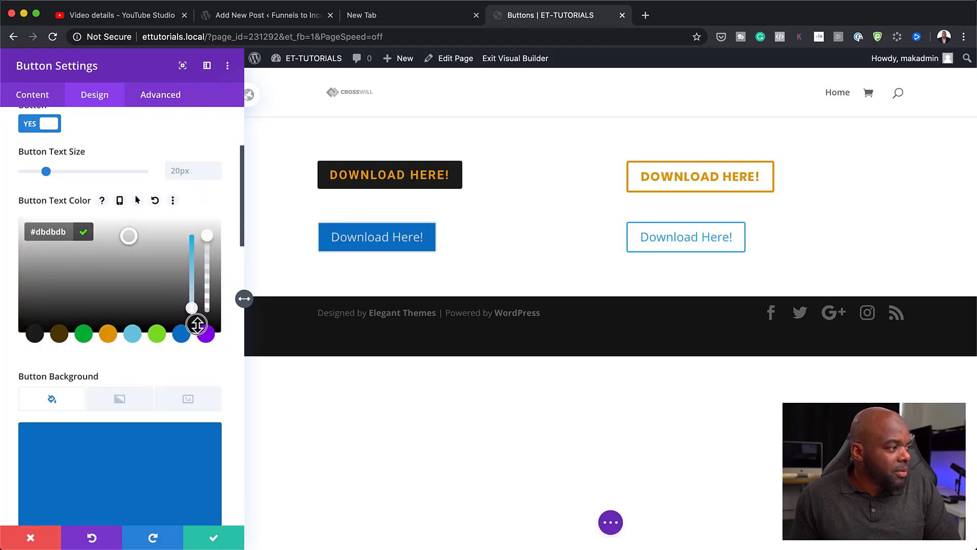
drag(130, 237, 7, 214)
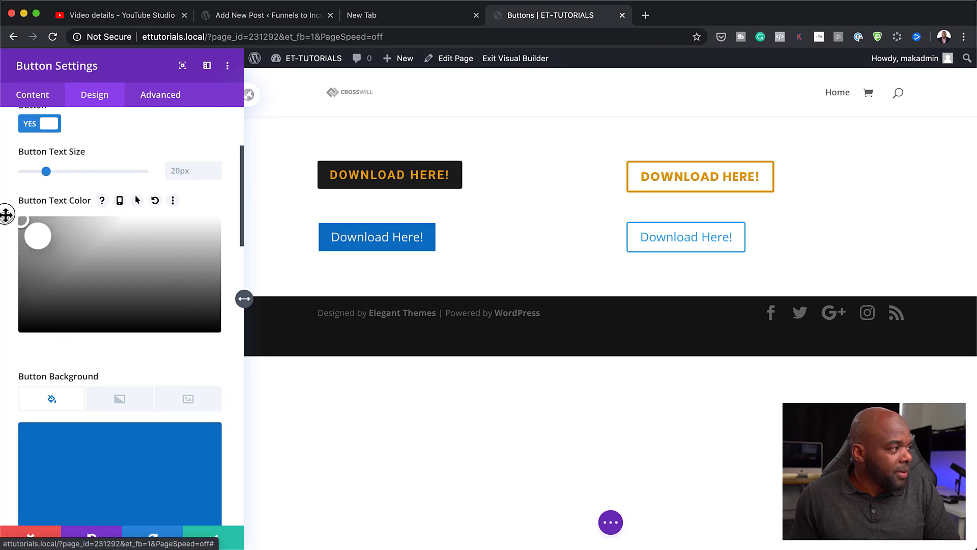
click(5, 222)
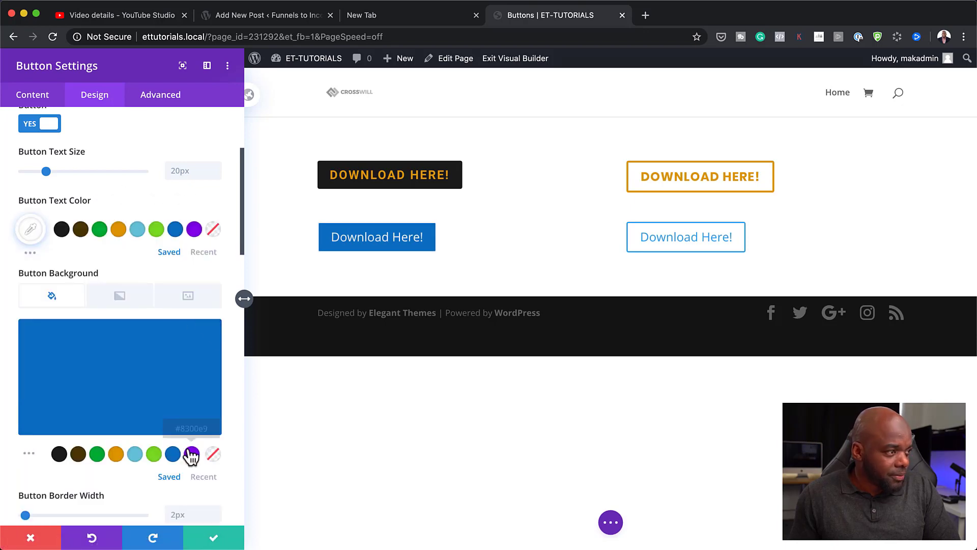
Set the third button's border width and border radius both to 0px
scroll(190, 453, down, 5)
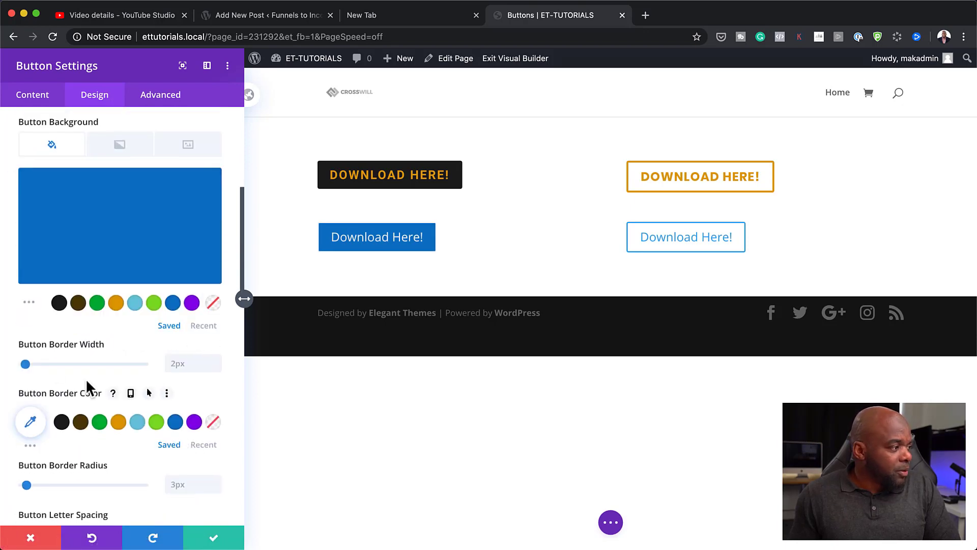
drag(25, 364, 10, 366)
scroll(218, 441, down, 3)
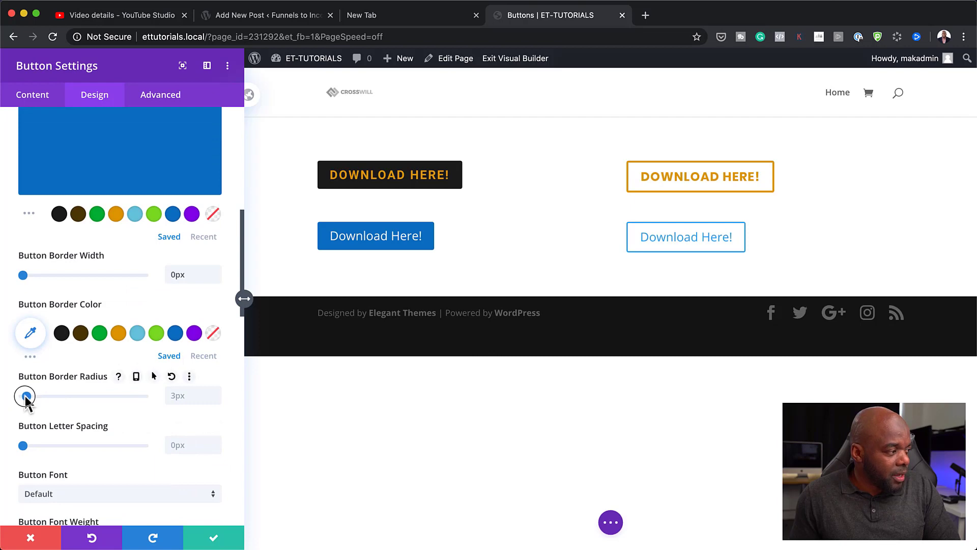
drag(32, 395, 9, 398)
Set the third button's letter spacing to 1px and its font to Poppins
scroll(209, 435, down, 3)
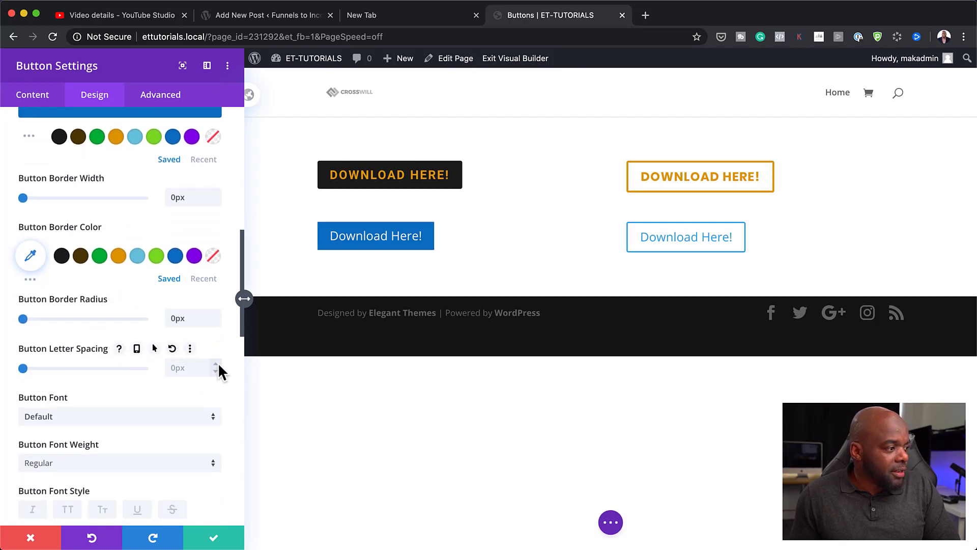
click(217, 364)
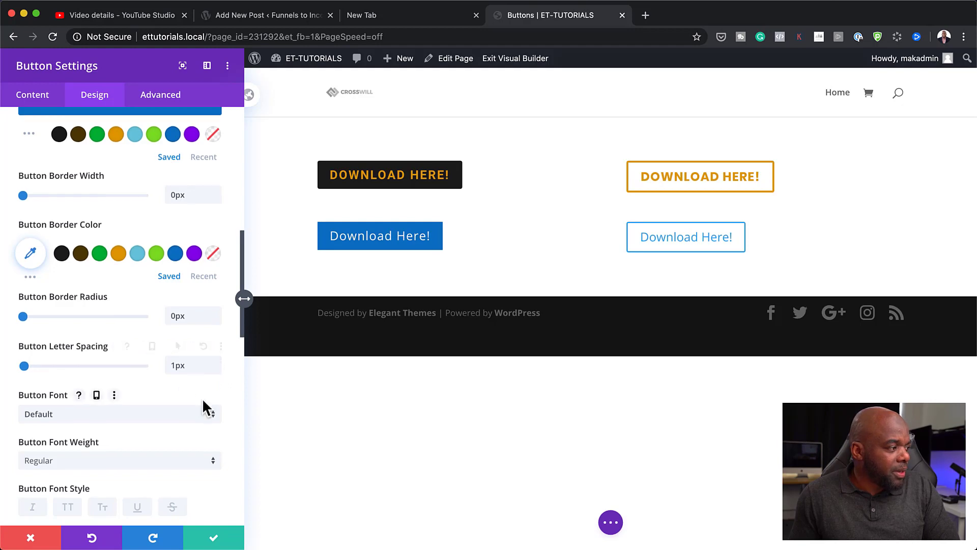
scroll(203, 398, down, 2)
click(164, 361)
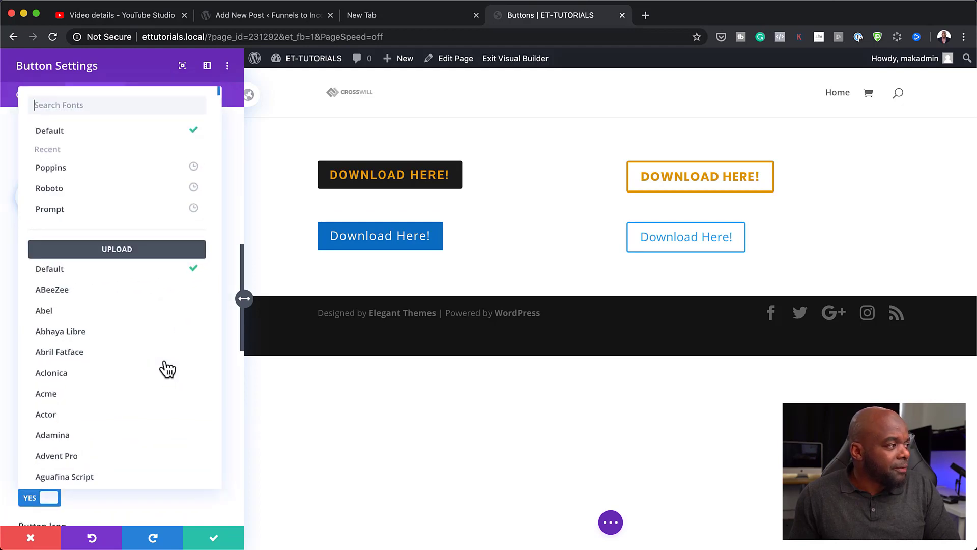
click(105, 173)
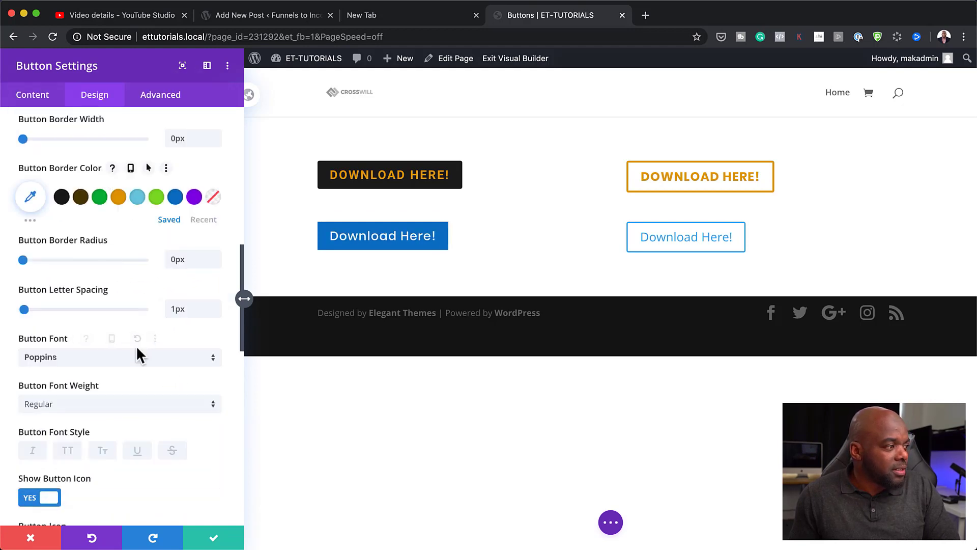
Apply the all-uppercase font style to the third button and set its font weight to Semi Bold
click(68, 451)
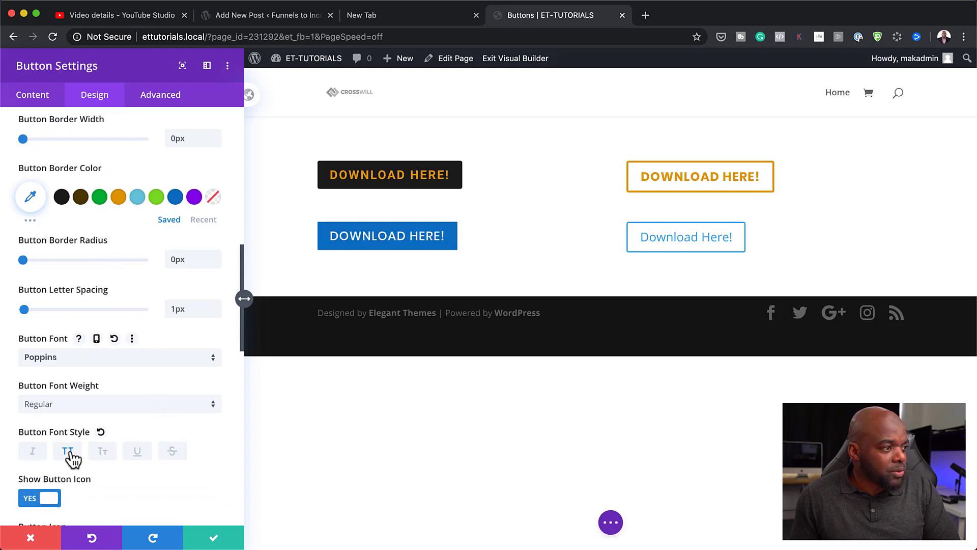
click(103, 404)
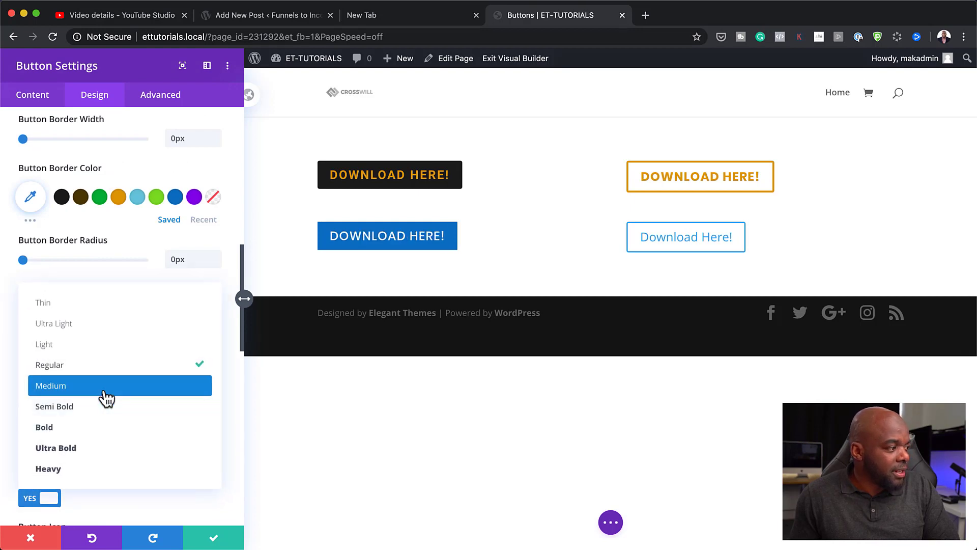
click(103, 407)
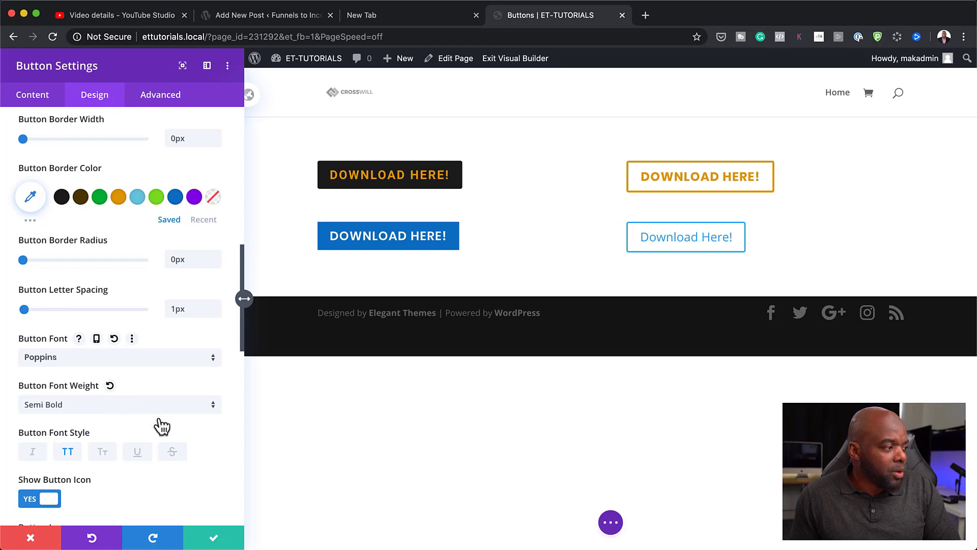
Choose the plain right-pointing arrow as the third button's icon
scroll(160, 424, down, 1)
scroll(159, 419, down, 3)
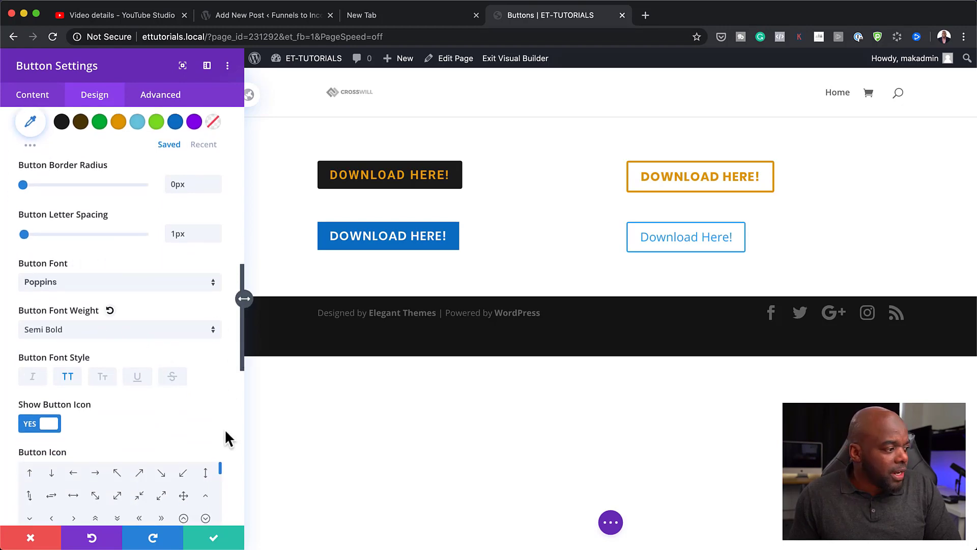
scroll(224, 428, down, 2)
scroll(224, 429, down, 1)
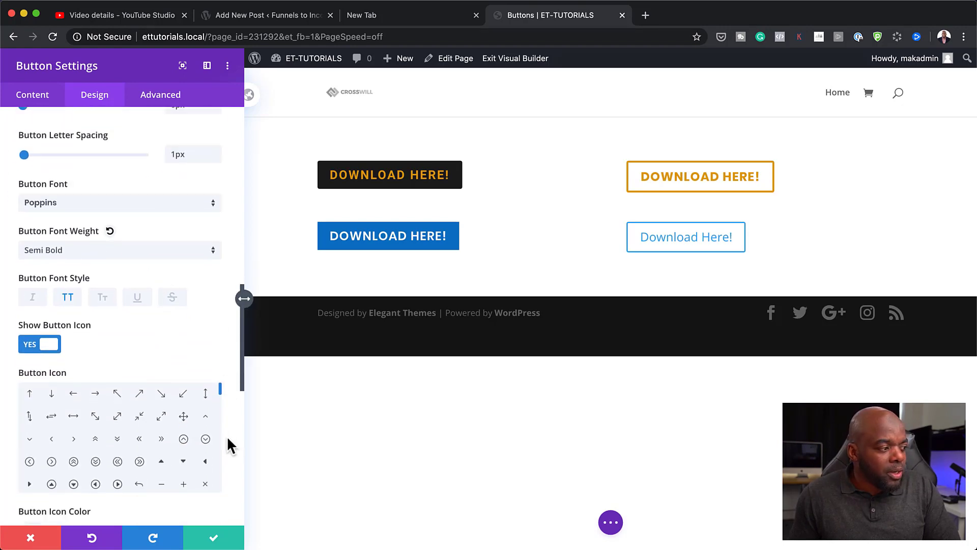
click(96, 393)
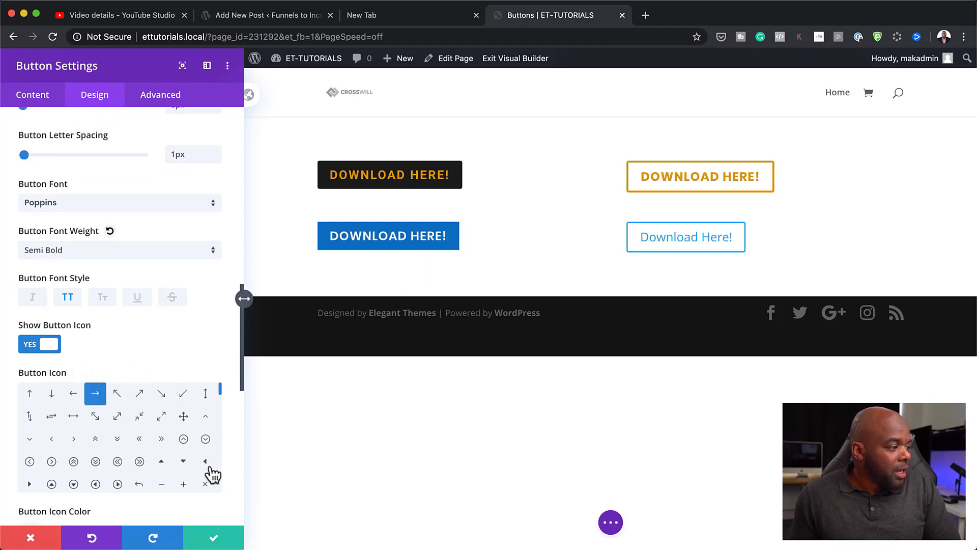
Link the third button's vertical and horizontal padding pairs, and set its top and bottom padding to 20px
scroll(213, 474, down, 2)
scroll(231, 472, down, 5)
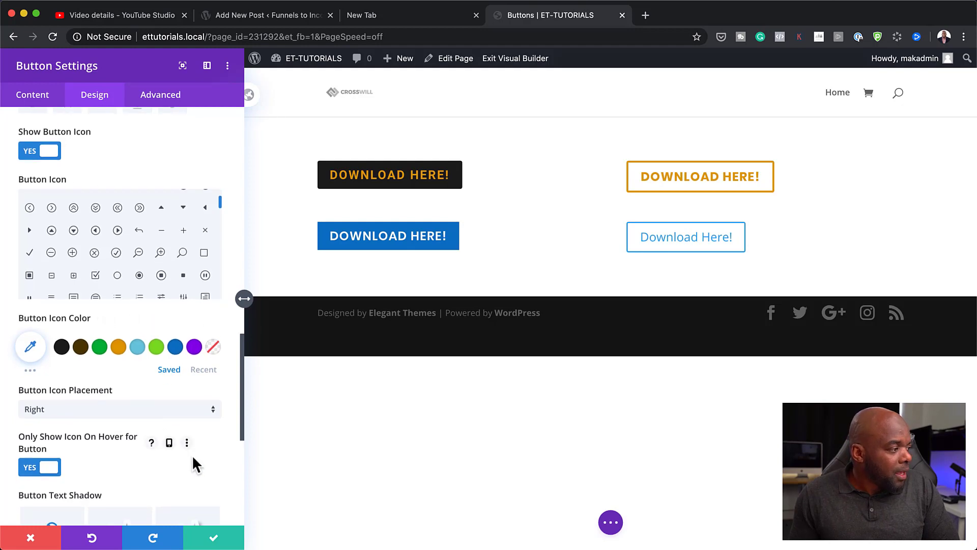
scroll(191, 454, down, 3)
scroll(193, 459, down, 10)
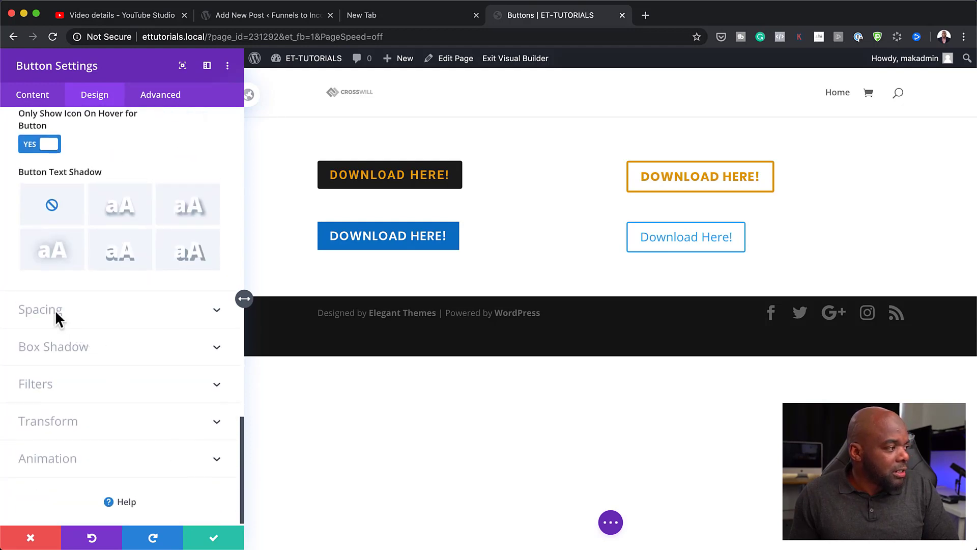
click(71, 323)
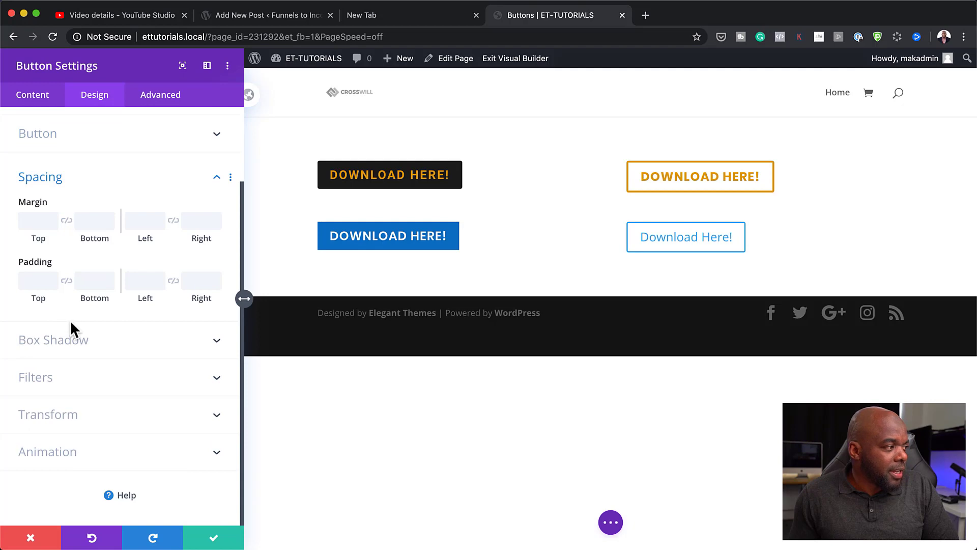
click(66, 282)
click(173, 281)
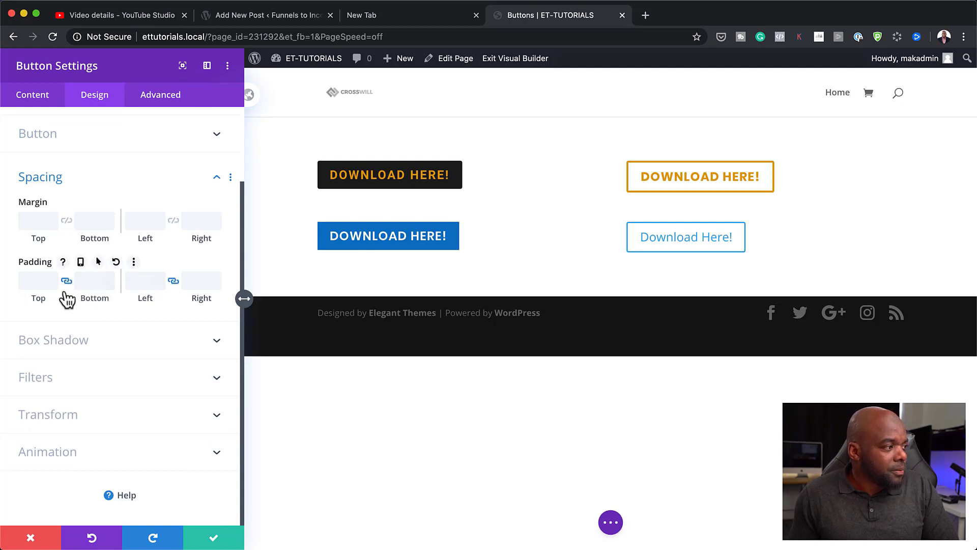
drag(37, 299, 55, 299)
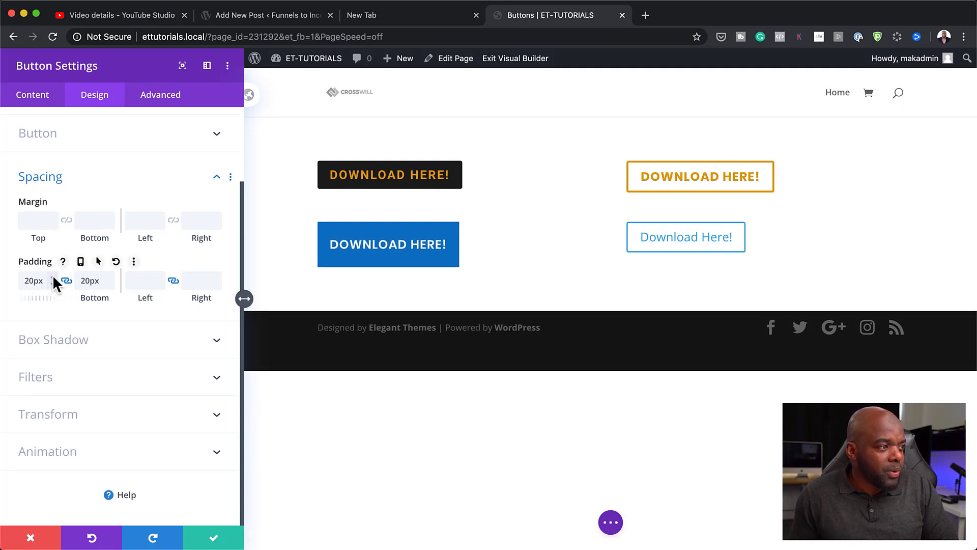
Set the third button's linked left and right padding to 48px
drag(144, 297, 218, 300)
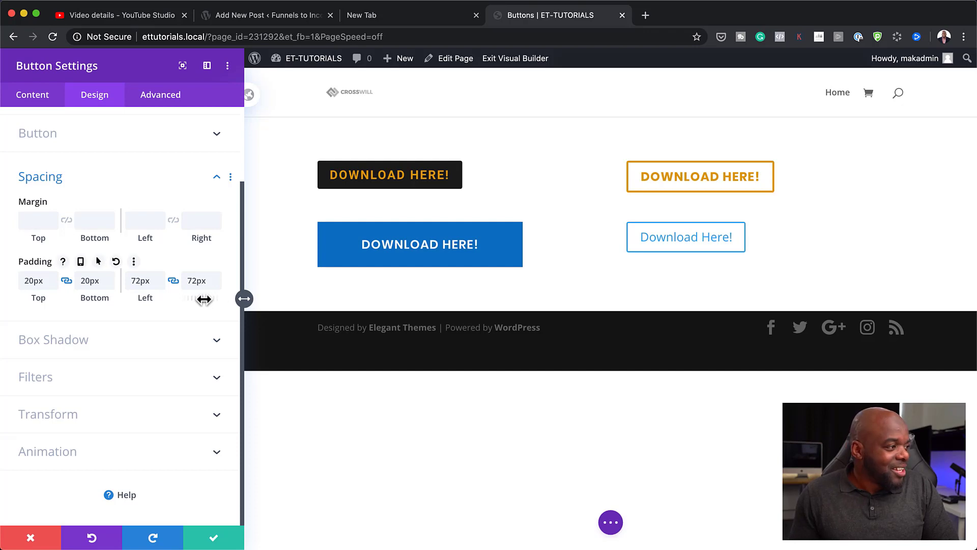
drag(206, 297, 199, 305)
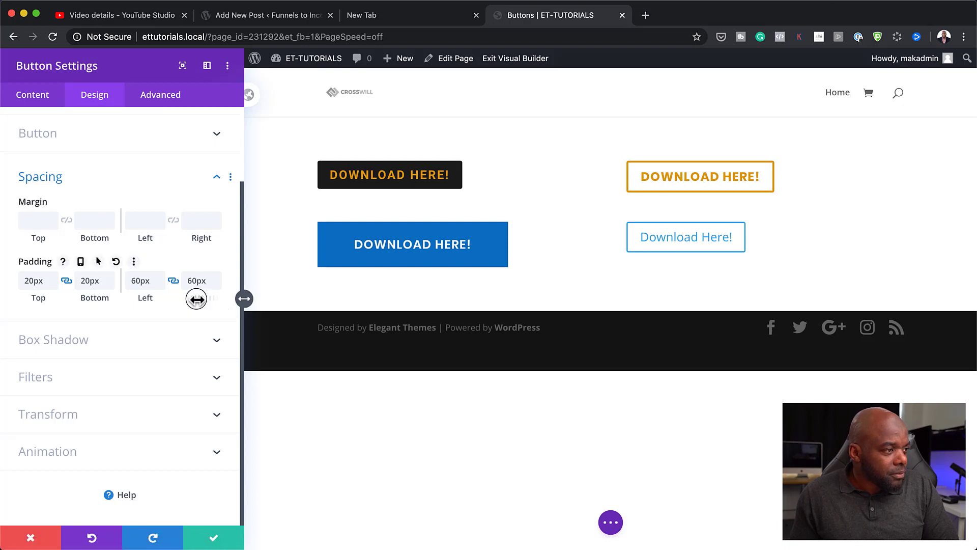
drag(195, 299, 190, 301)
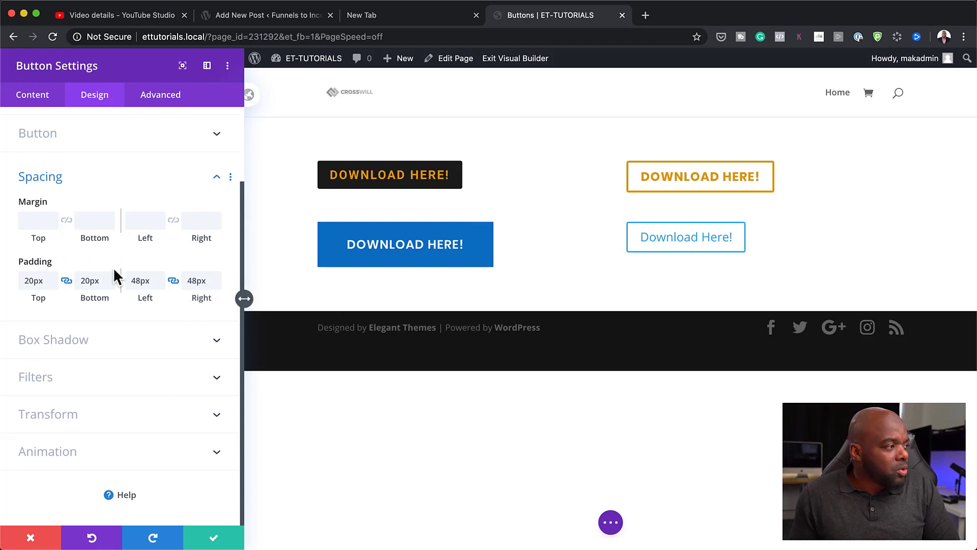
Enable hover styling for the third button's background and set its hover colour to the brighter blue #0e90f9
scroll(152, 295, up, 3)
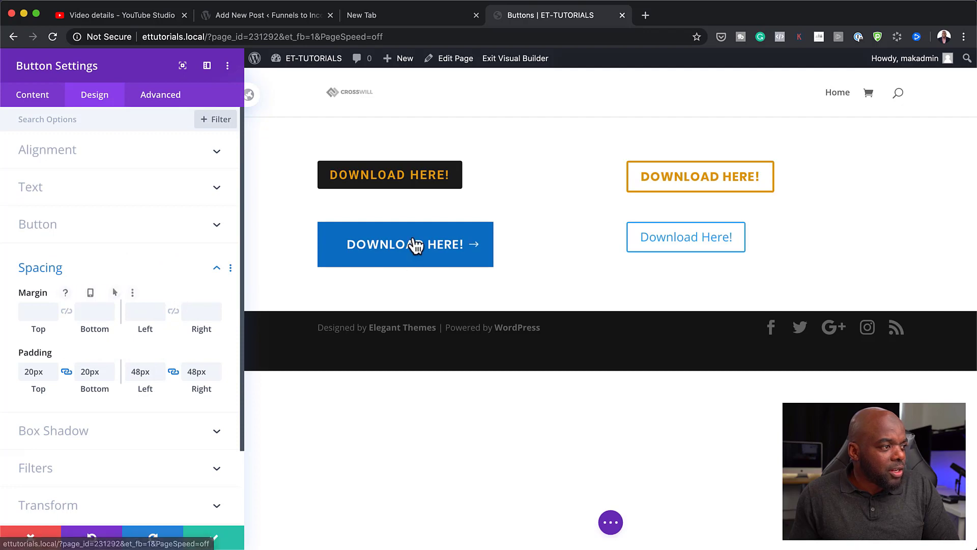
click(59, 224)
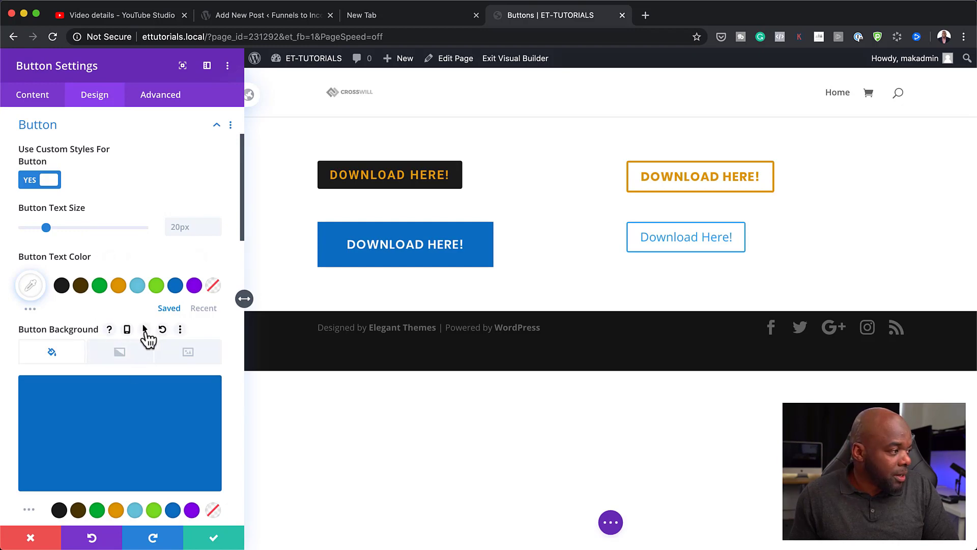
click(146, 329)
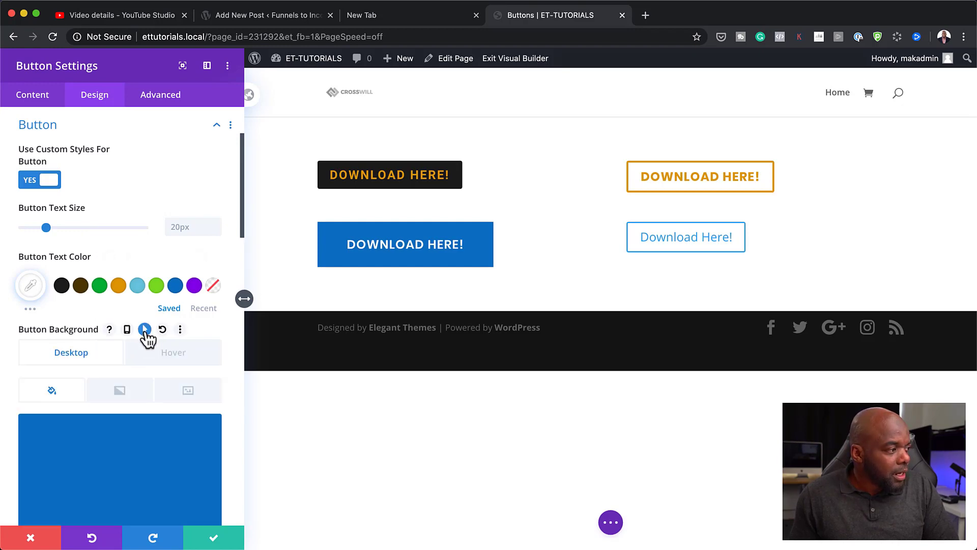
click(173, 357)
scroll(172, 361, down, 2)
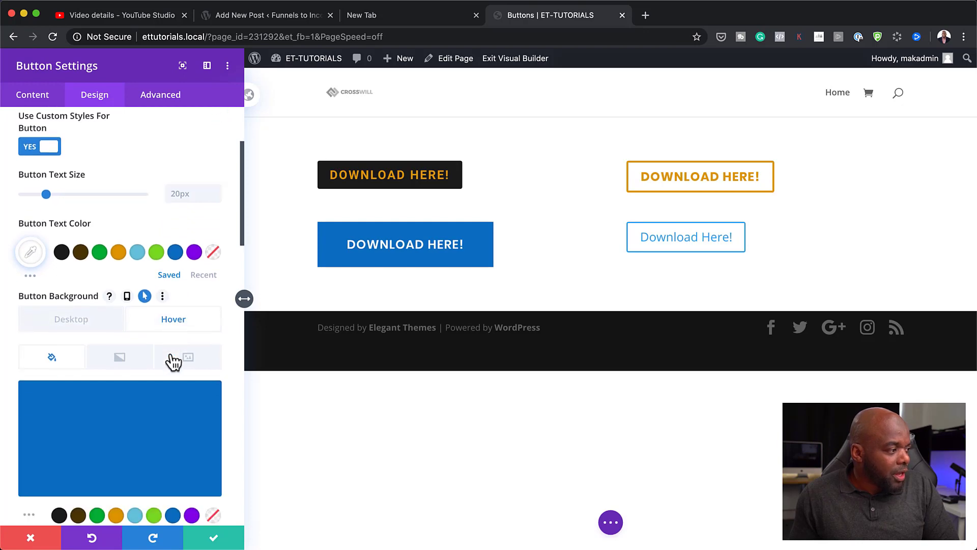
click(108, 435)
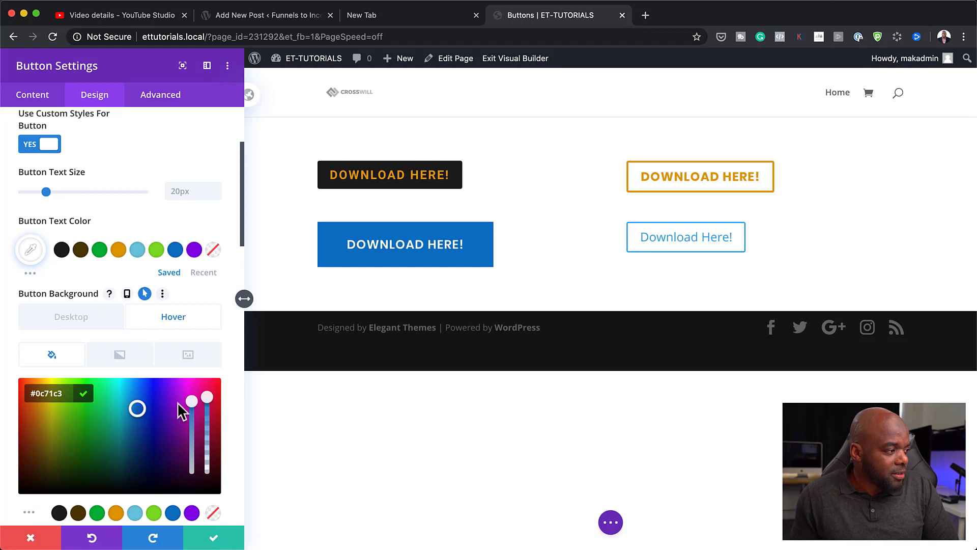
drag(135, 409, 134, 382)
scroll(234, 491, down, 3)
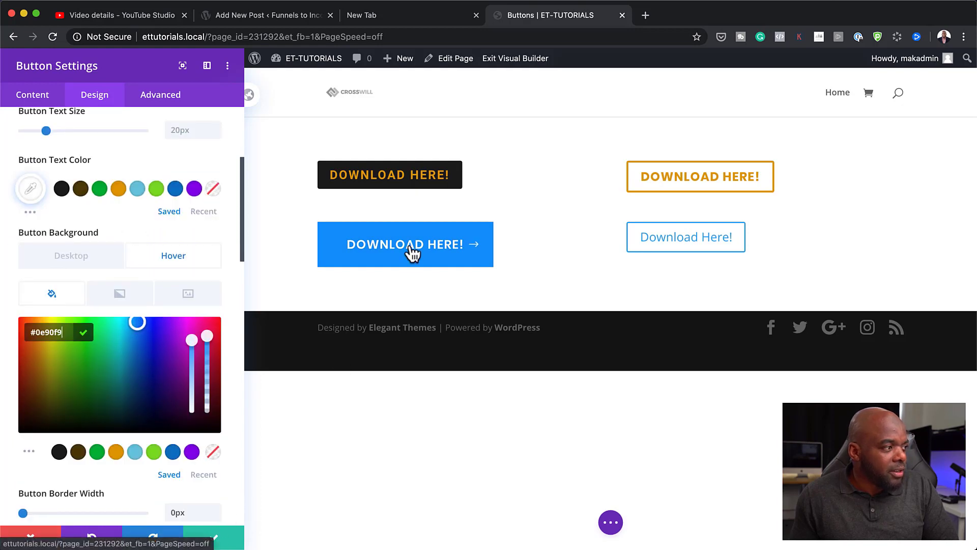
Compare the third button's desktop and hover backgrounds, and save its settings
click(81, 256)
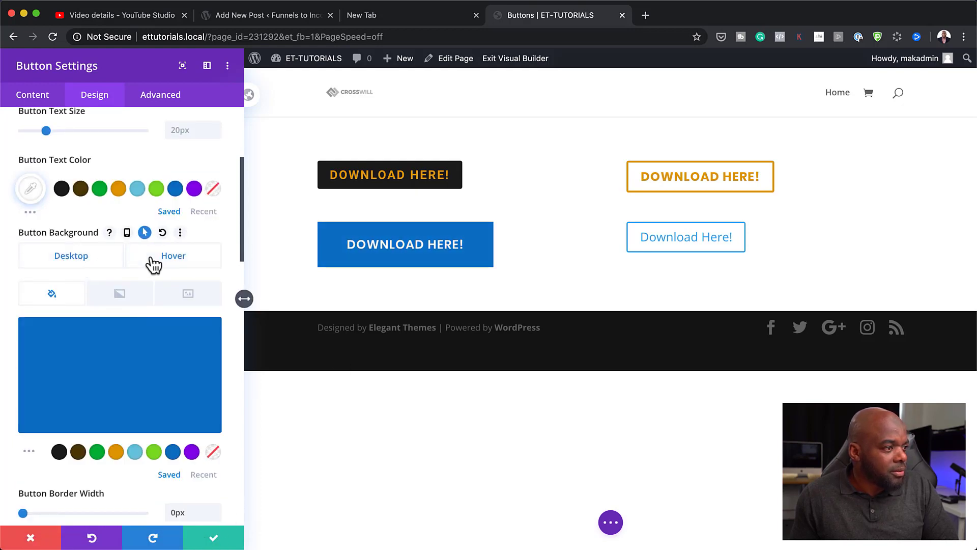
click(87, 263)
click(184, 260)
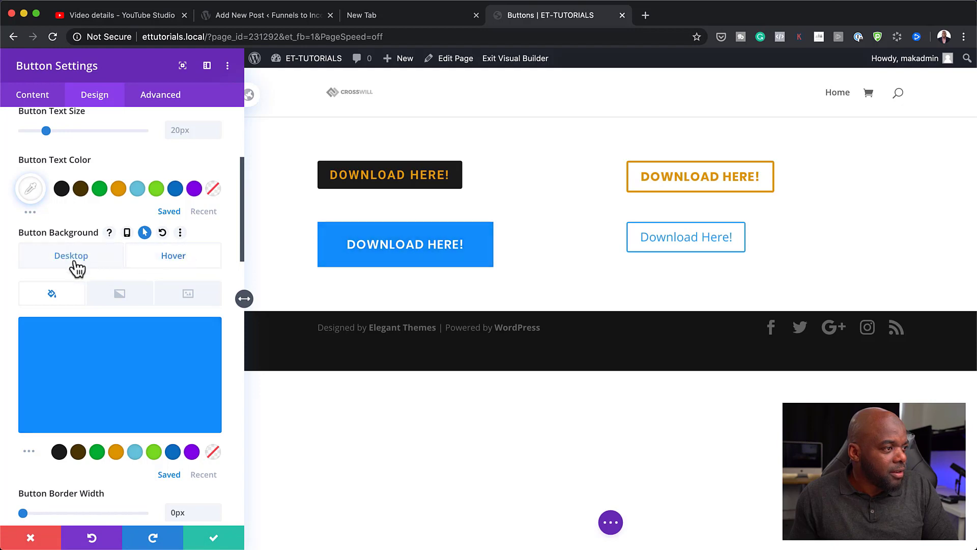
click(77, 264)
click(161, 262)
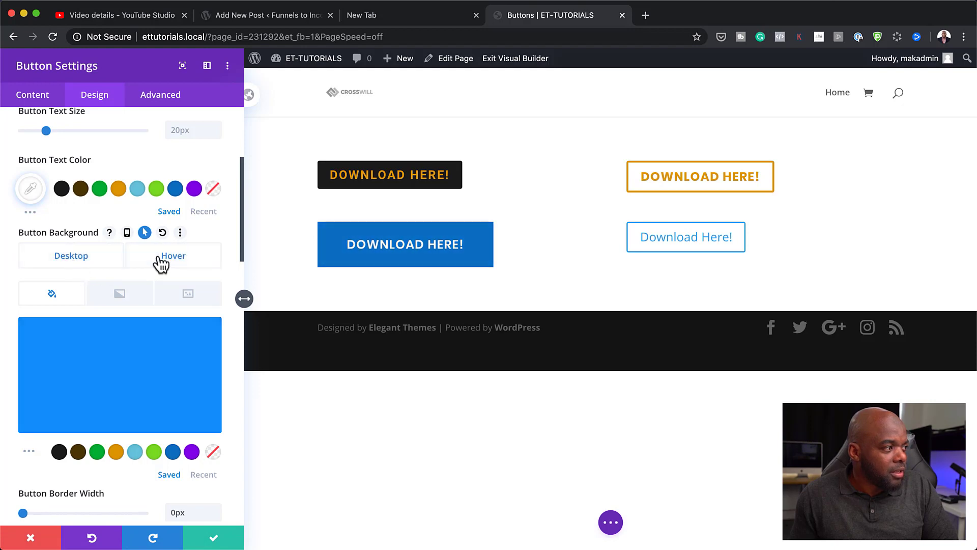
click(215, 540)
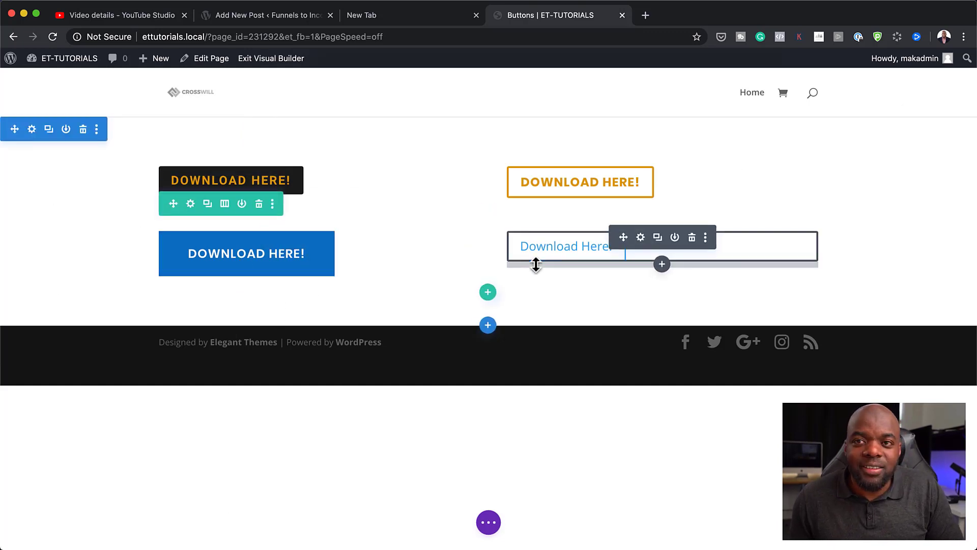
Open the fourth button's design settings and set its border radius to 100px
click(641, 237)
click(94, 99)
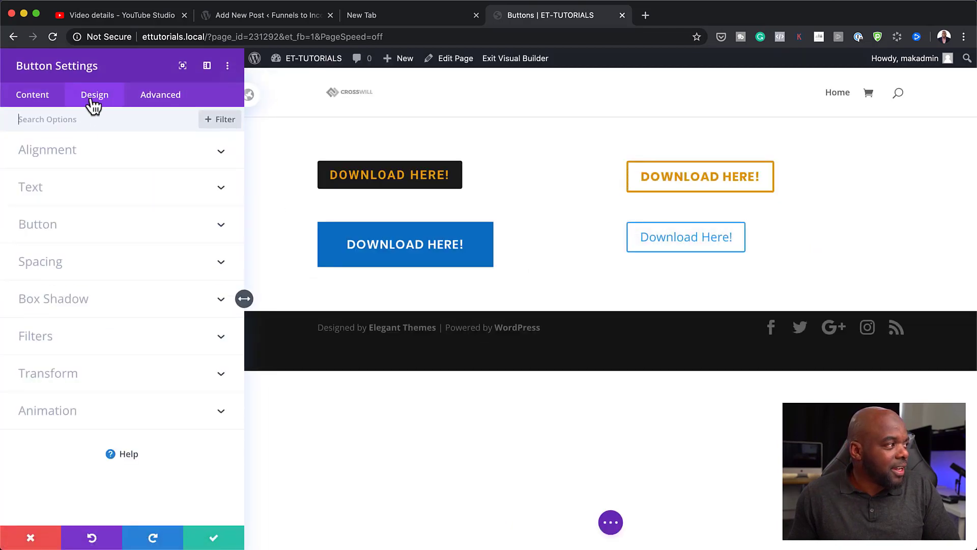
click(56, 233)
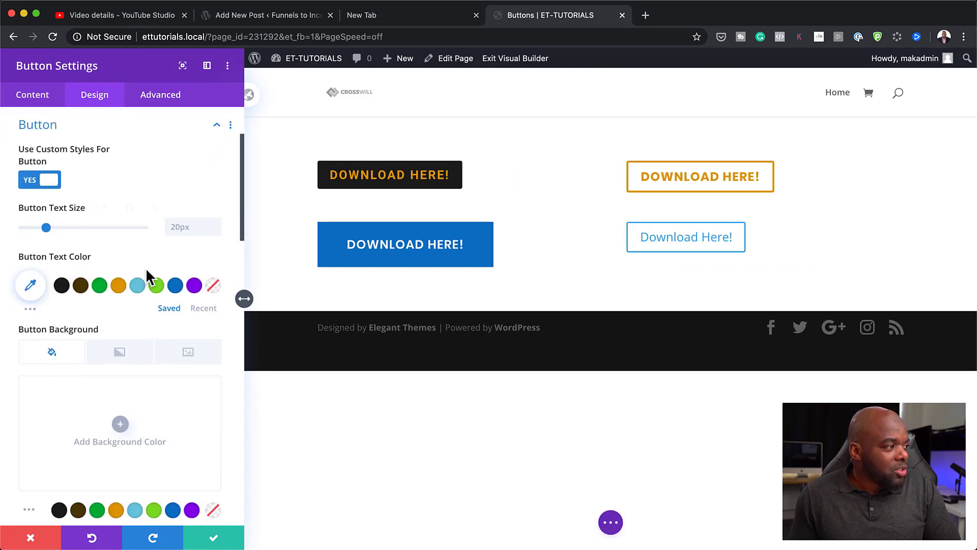
scroll(175, 356, down, 2)
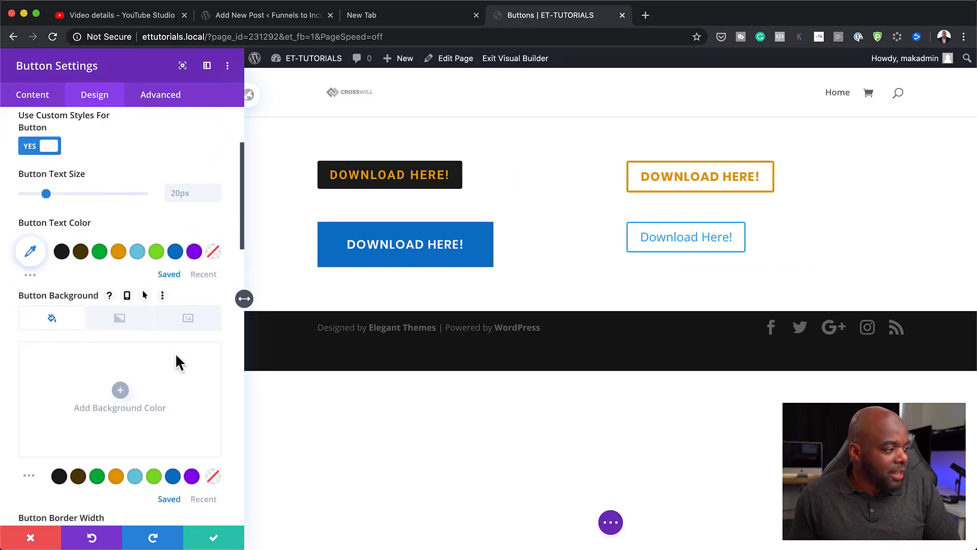
scroll(176, 356, down, 5)
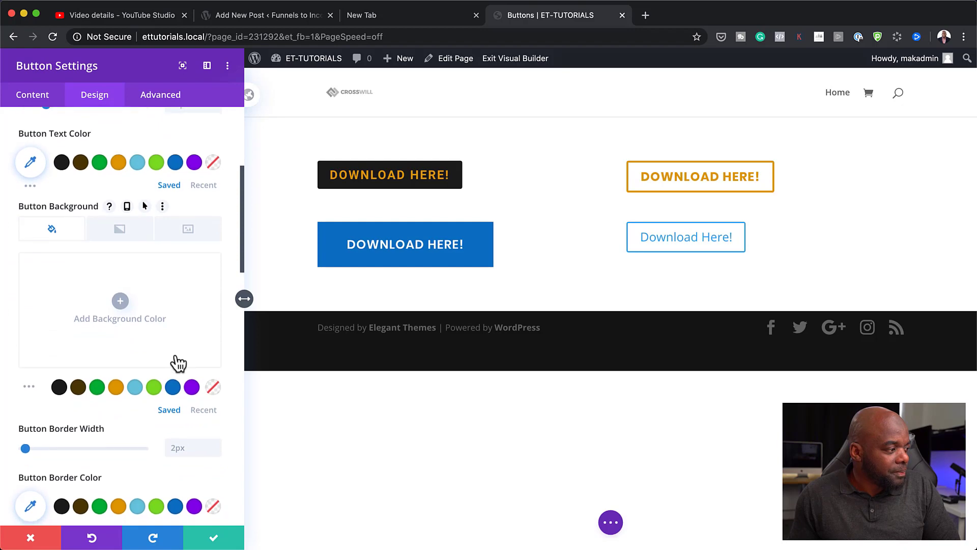
scroll(178, 363, down, 8)
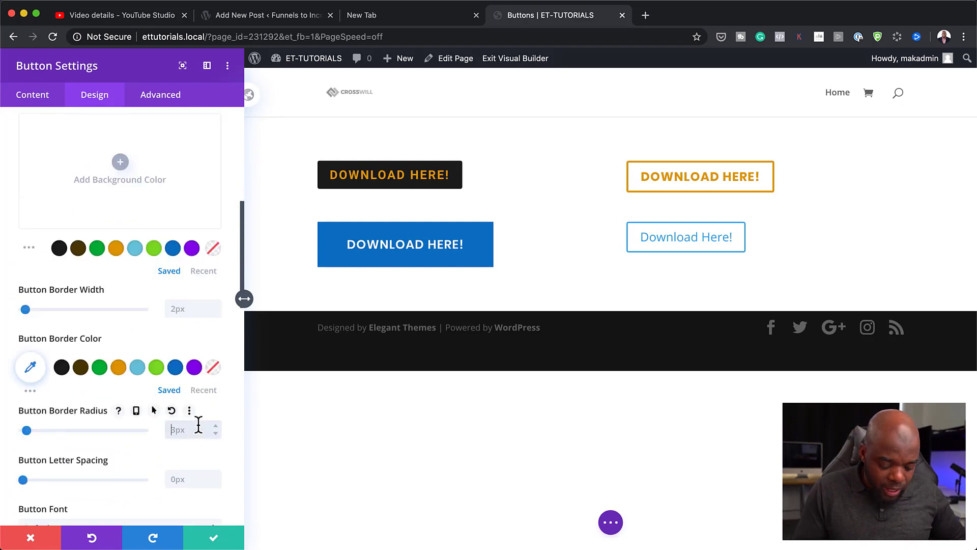
text(x)
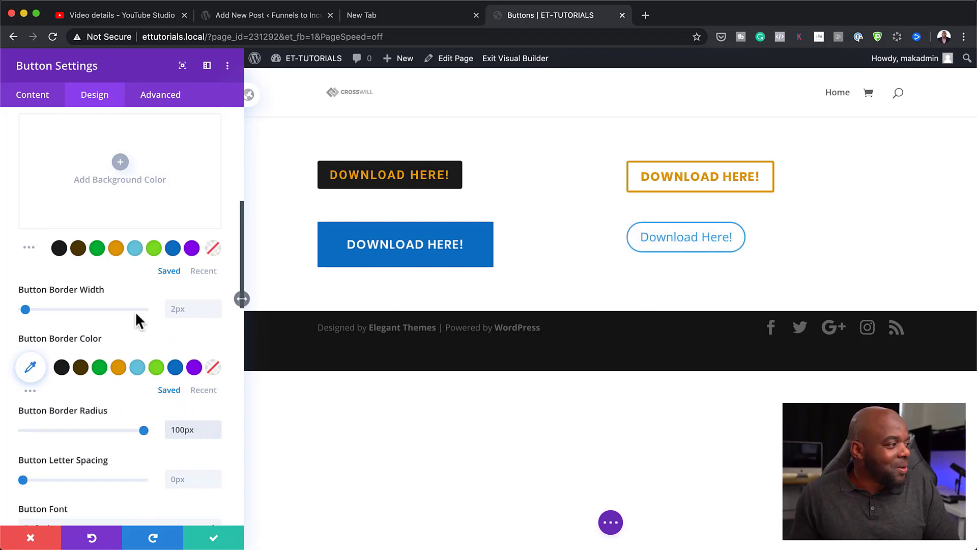
Apply the saved light green colour to both the background and the border of the fourth button
scroll(134, 308, up, 3)
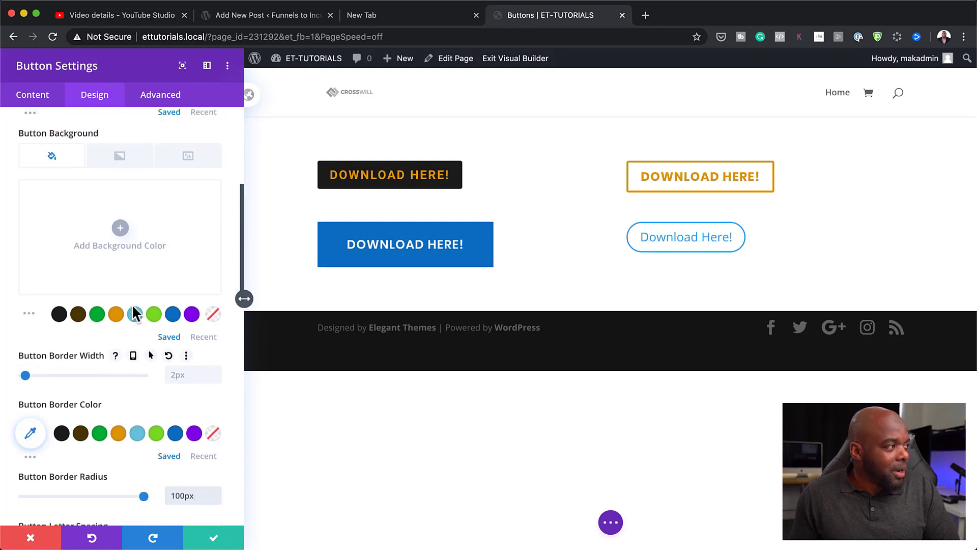
scroll(135, 311, up, 1)
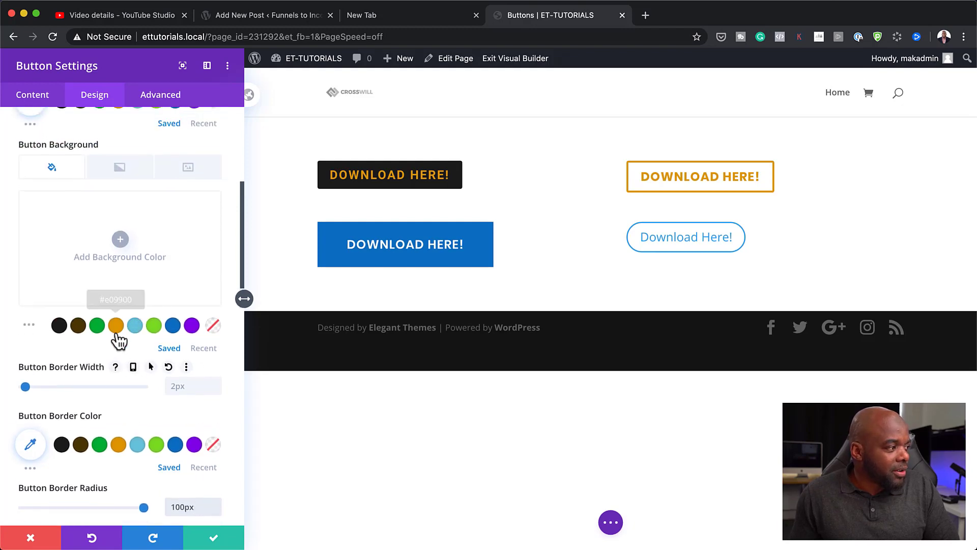
click(155, 325)
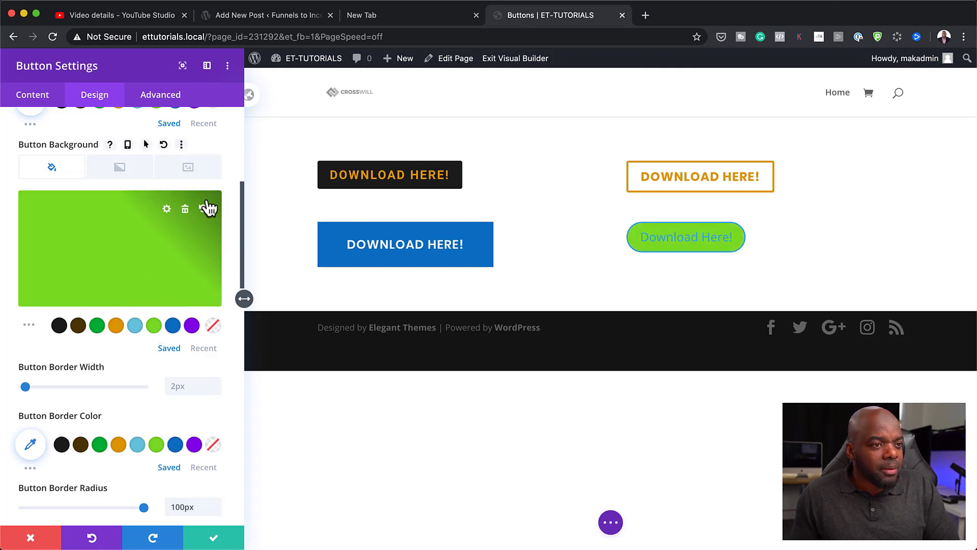
scroll(145, 375, down, 1)
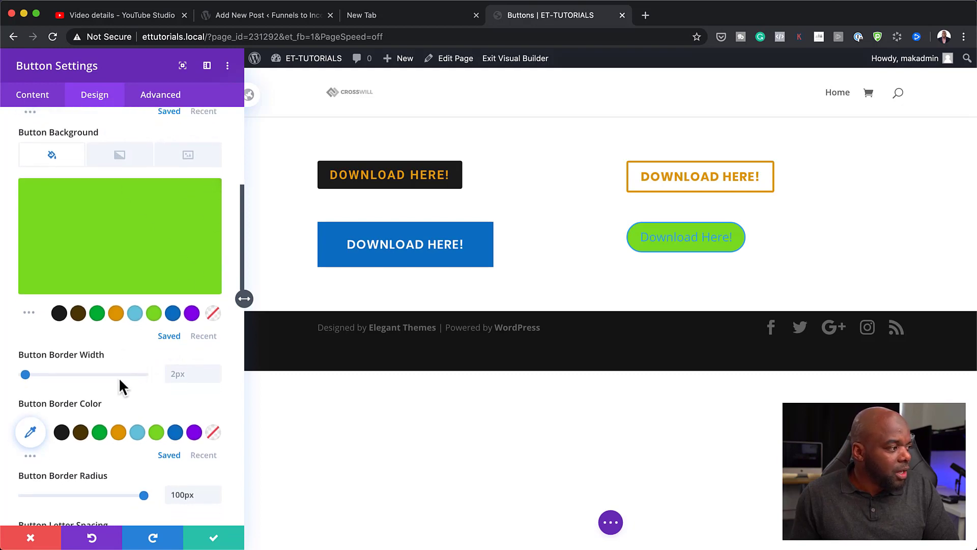
click(157, 431)
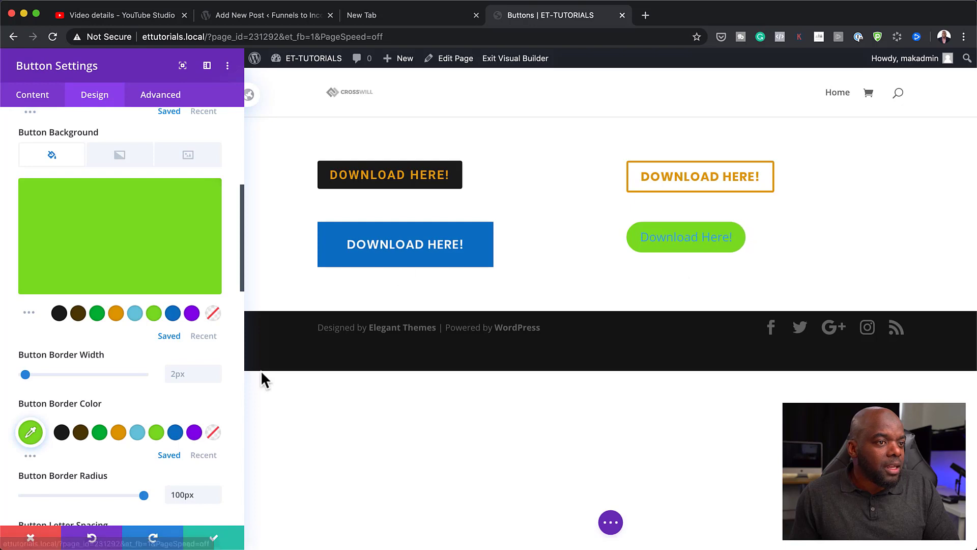
Try the saved text colours on the fourth button and settle on dark brown #4c3a03
scroll(196, 300, up, 4)
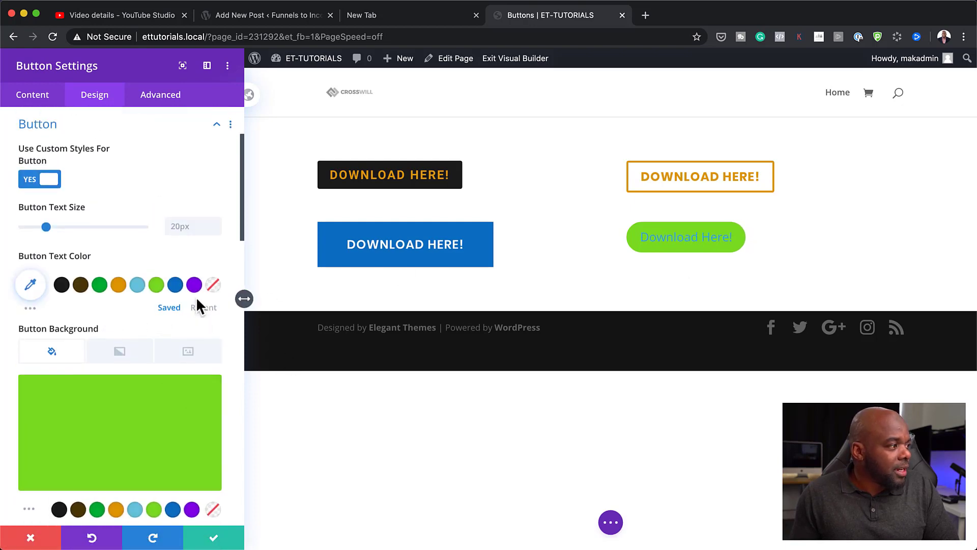
scroll(172, 268, up, 3)
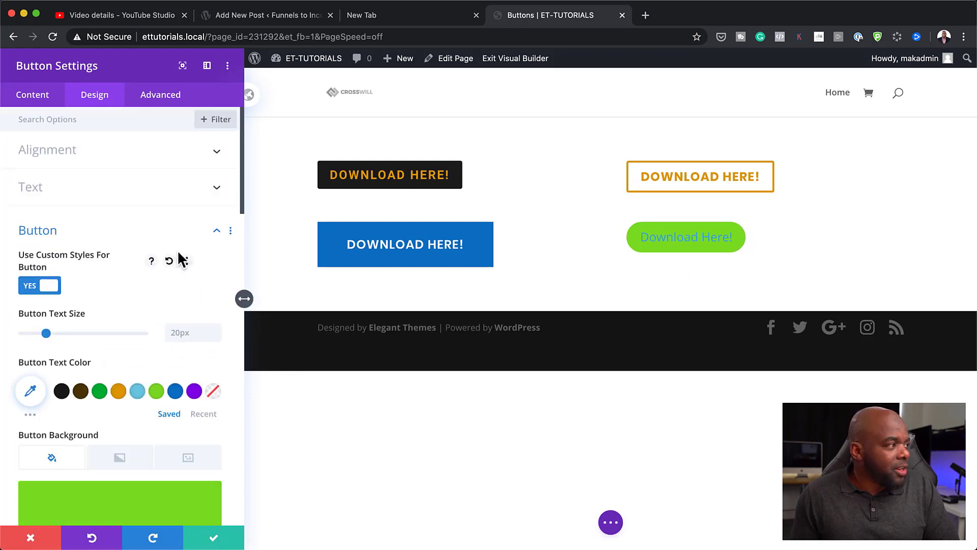
scroll(178, 303, down, 2)
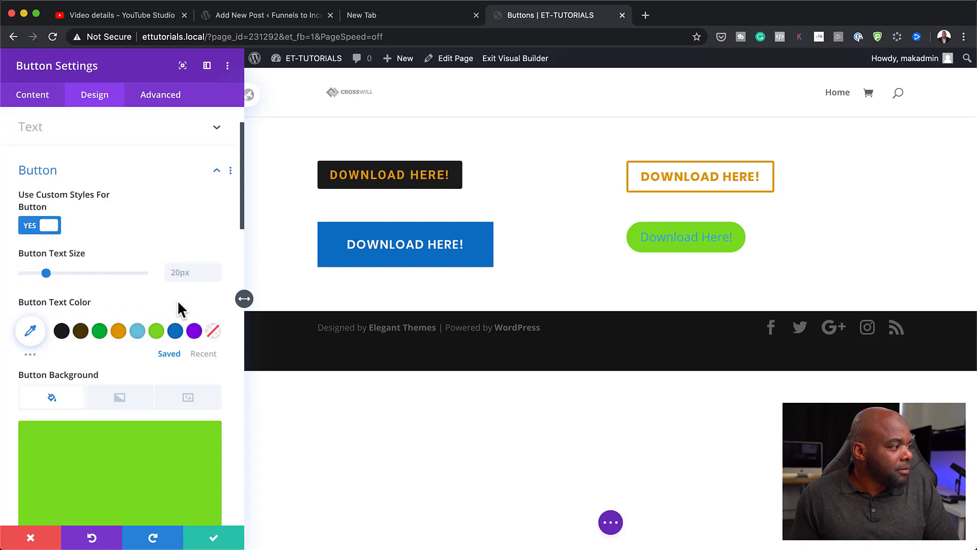
click(62, 300)
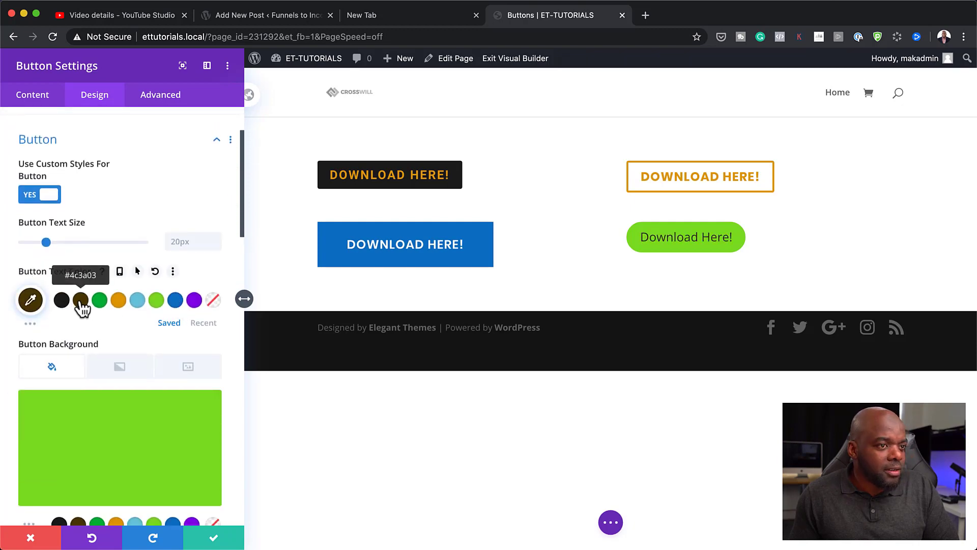
click(100, 300)
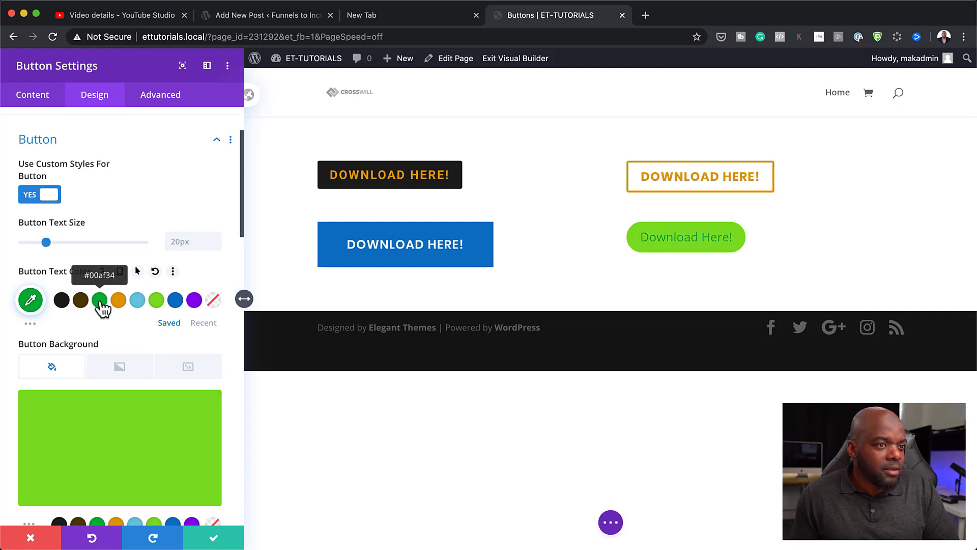
click(81, 301)
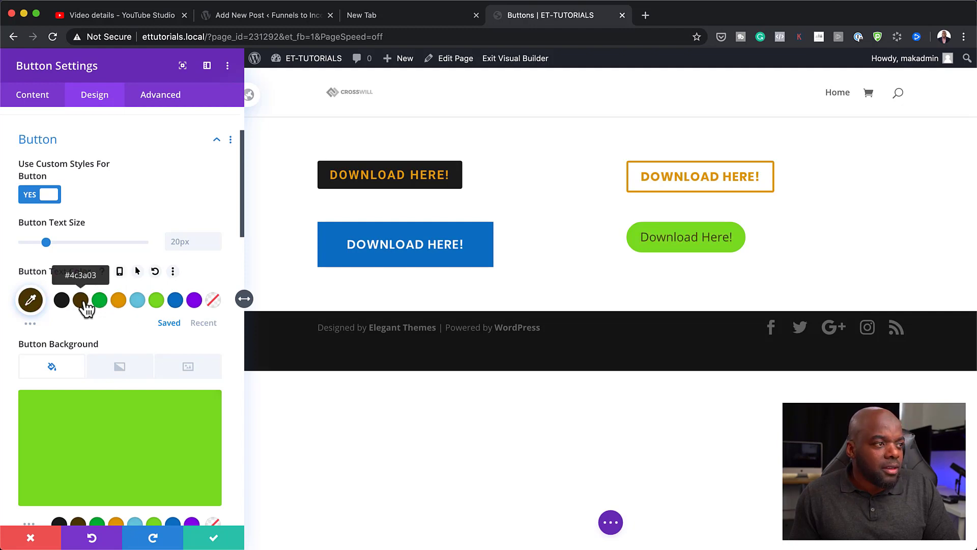
Set the fourth button's font to Poppins
scroll(160, 408, down, 3)
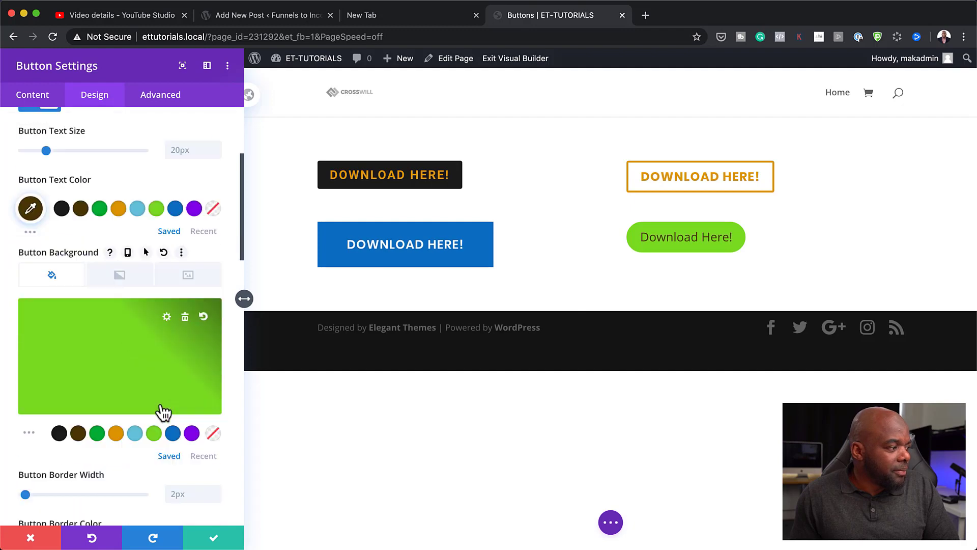
scroll(163, 411, down, 2)
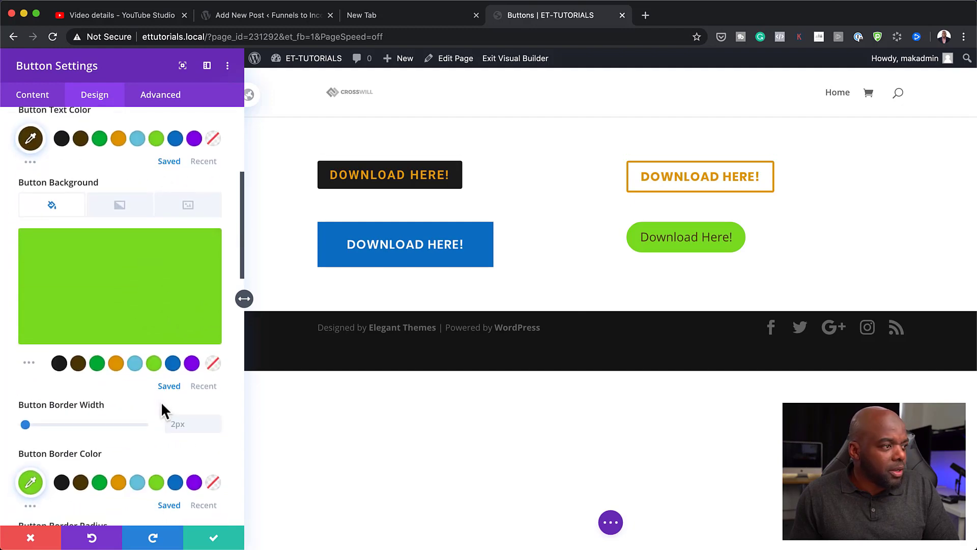
scroll(162, 410, down, 1)
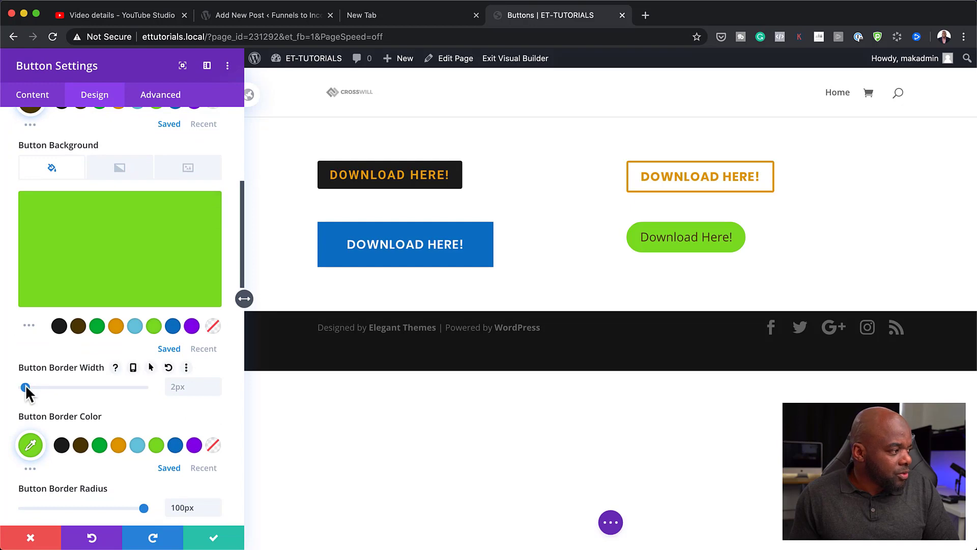
scroll(141, 398, down, 6)
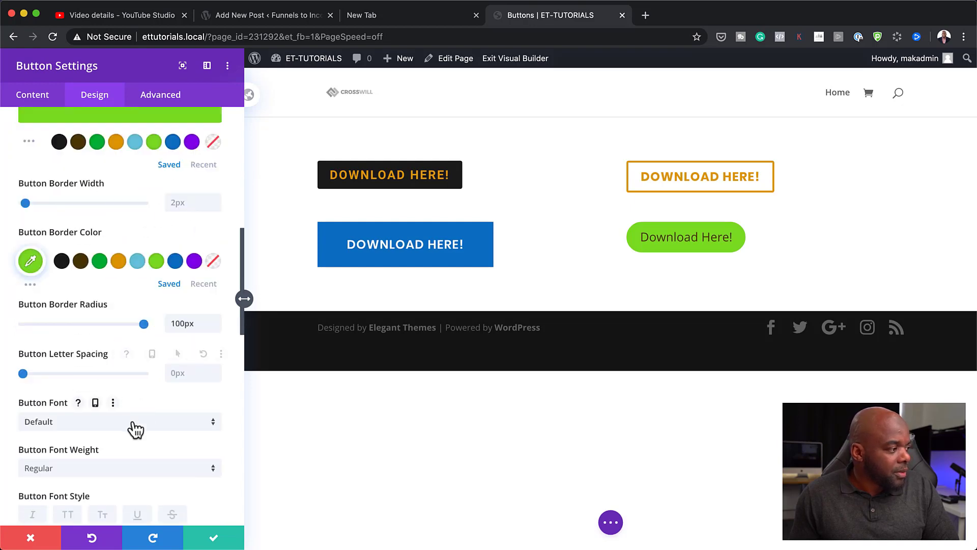
click(132, 428)
click(175, 171)
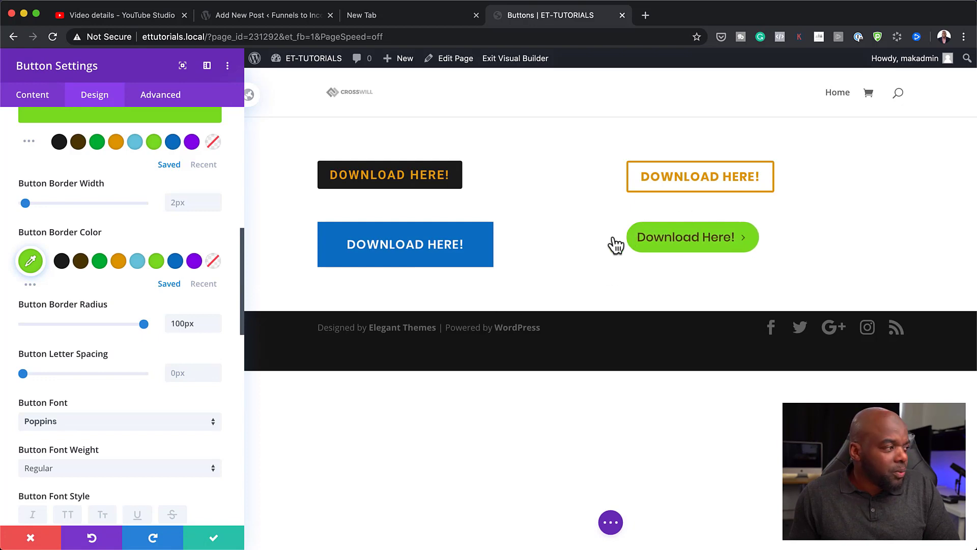
Increase the fourth button's border width to 7px
scroll(118, 326, up, 2)
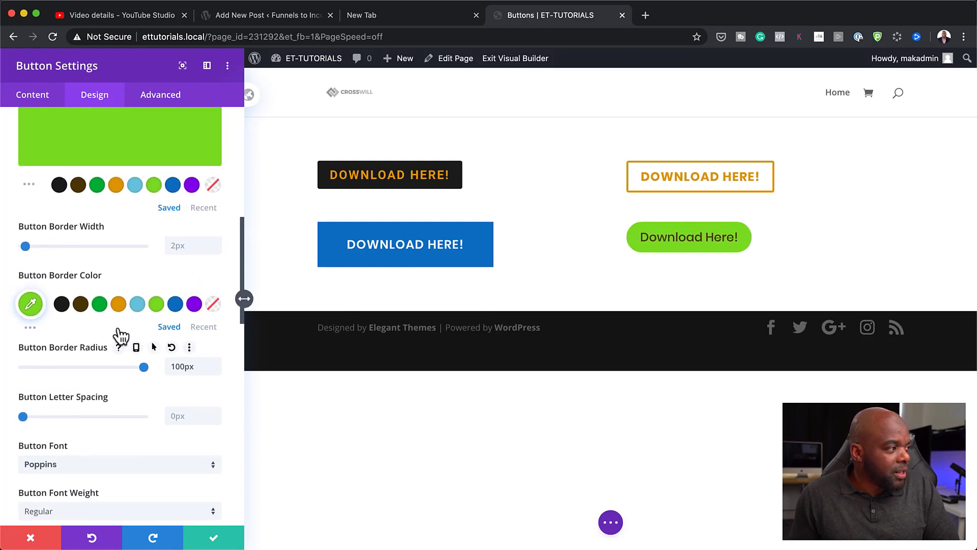
scroll(121, 336, up, 1)
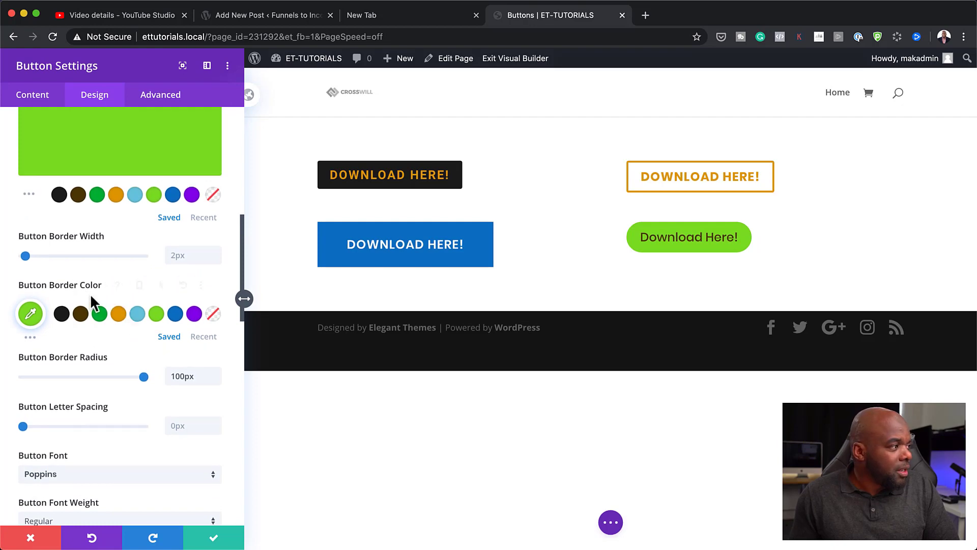
drag(27, 255, 31, 257)
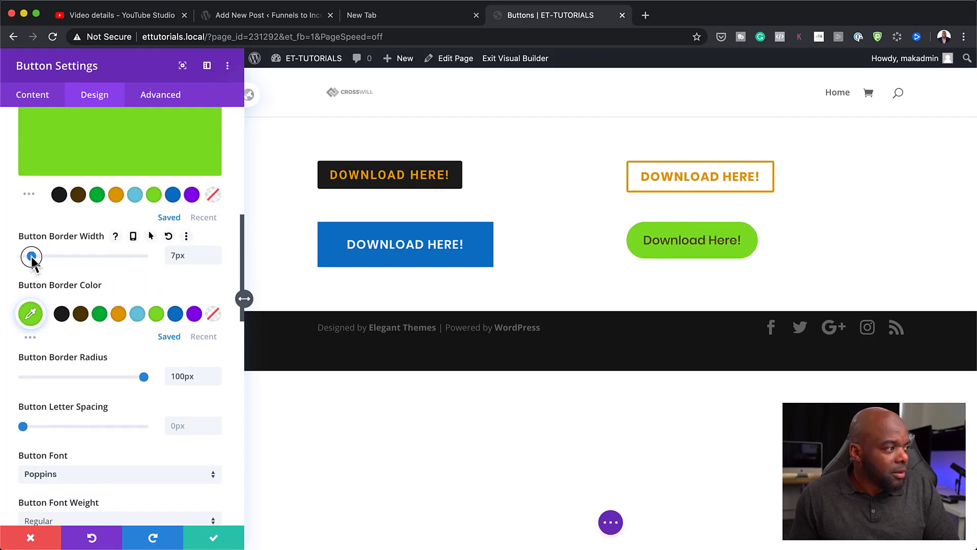
Change the fourth button's border colour to the semi-transparent pale green rgba(182,216,147,0.7) and save the button settings
click(38, 313)
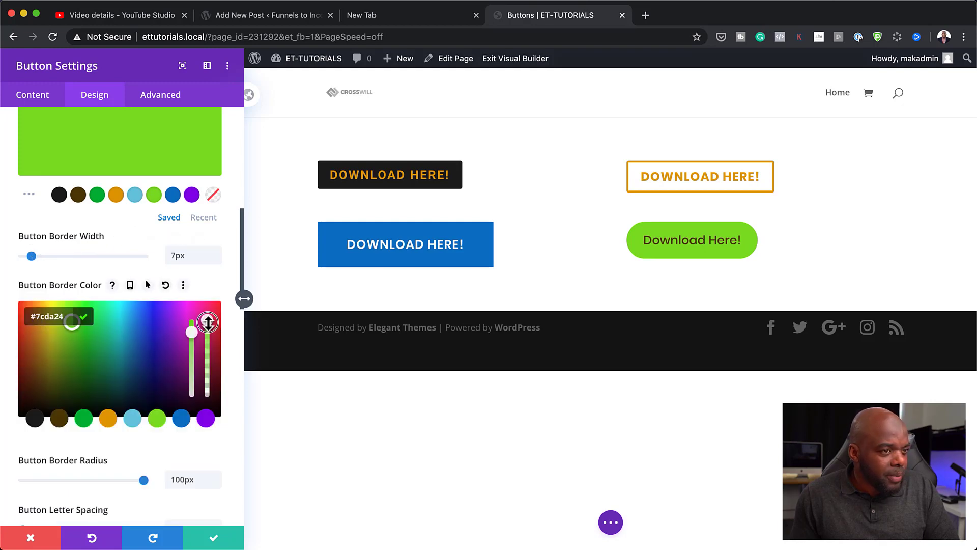
drag(208, 321, 192, 399)
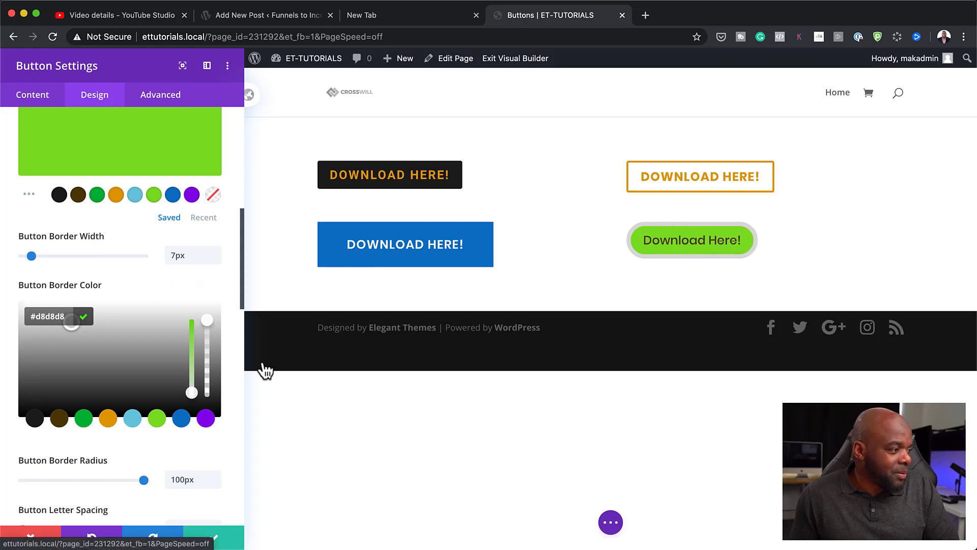
drag(192, 393, 216, 327)
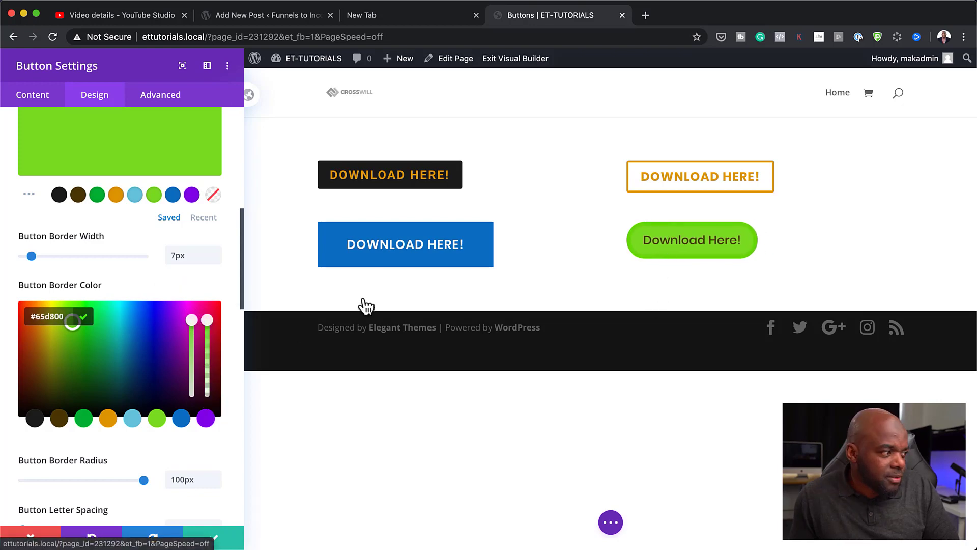
drag(191, 321, 206, 368)
drag(207, 322, 211, 355)
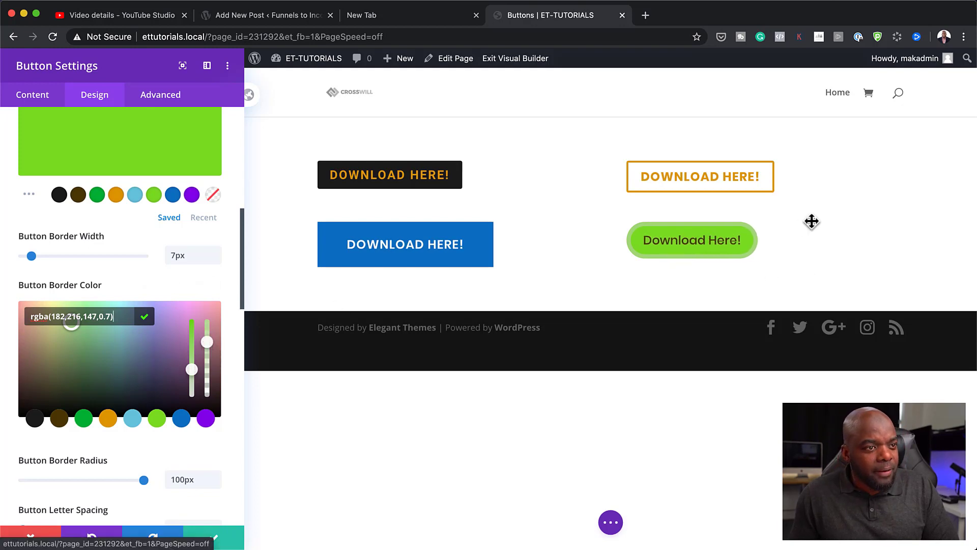
click(215, 540)
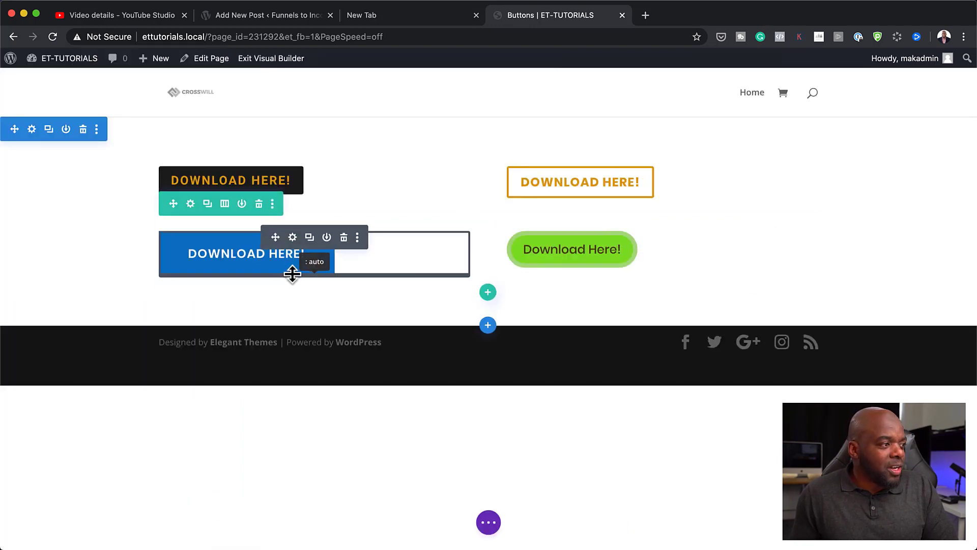
Duplicate the blue download button and add a background gradient to the copy
click(309, 237)
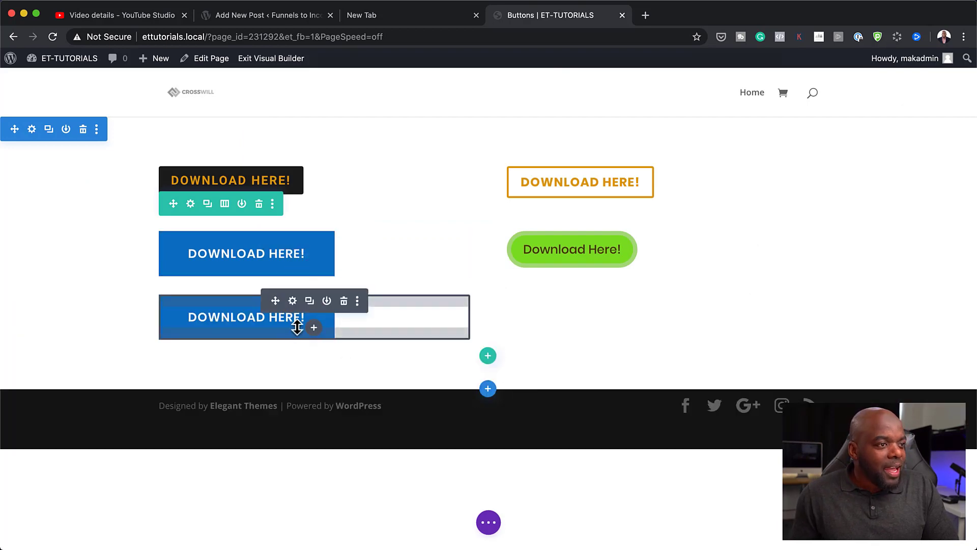
click(293, 301)
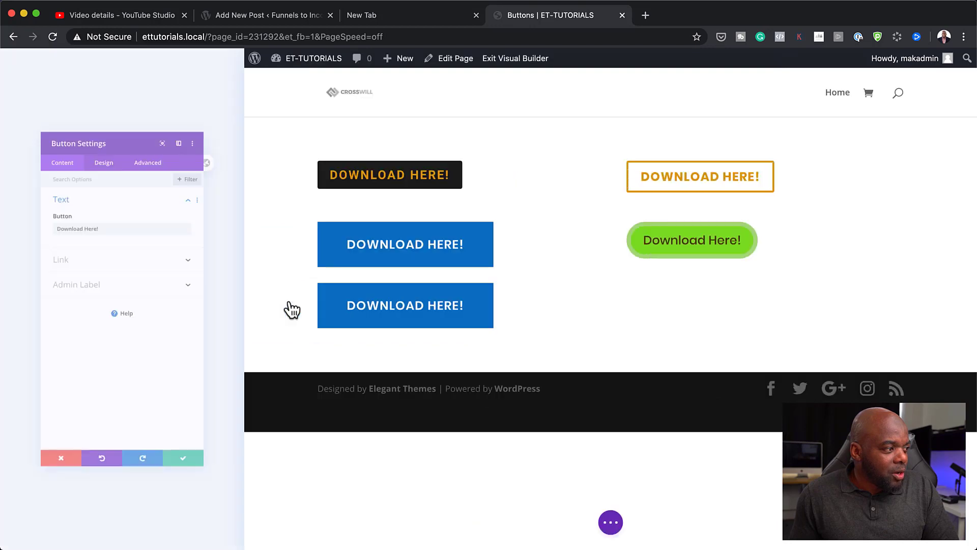
click(98, 96)
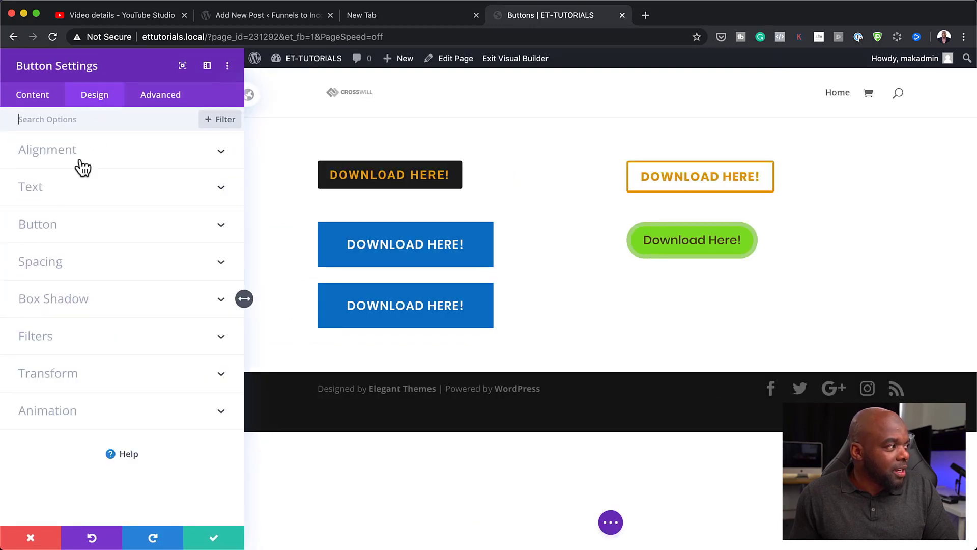
click(51, 232)
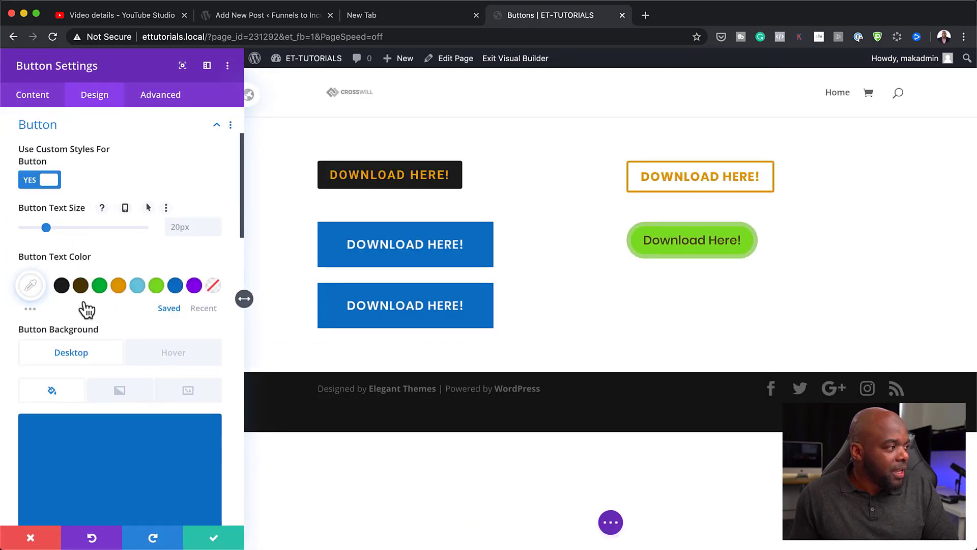
scroll(138, 463, down, 2)
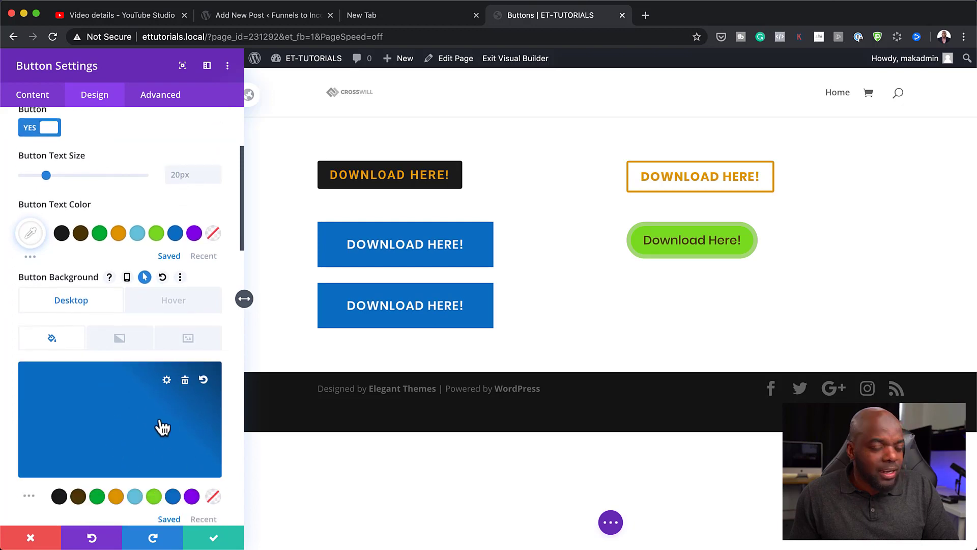
click(122, 341)
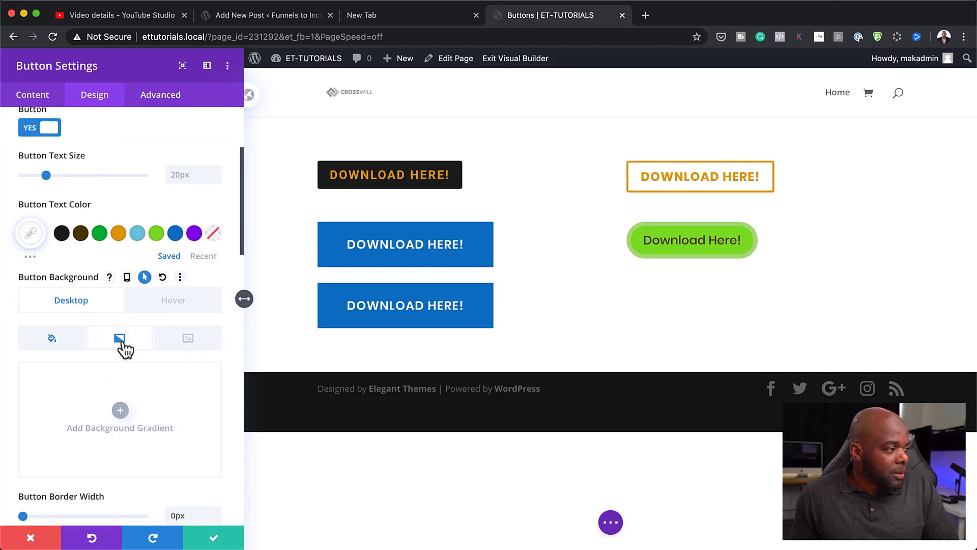
click(120, 410)
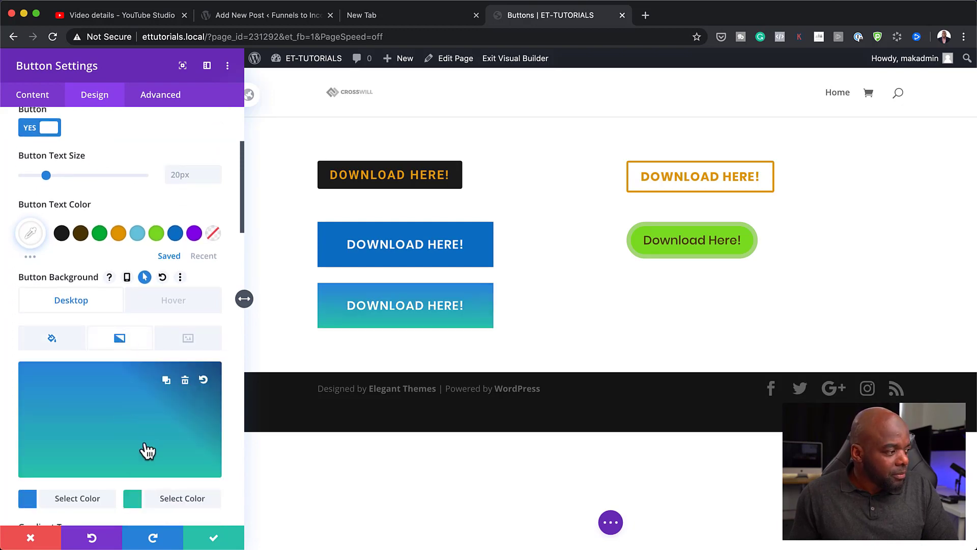
Change the second colour of the copied button's gradient to the pinkish red #e83061
scroll(135, 463, down, 1)
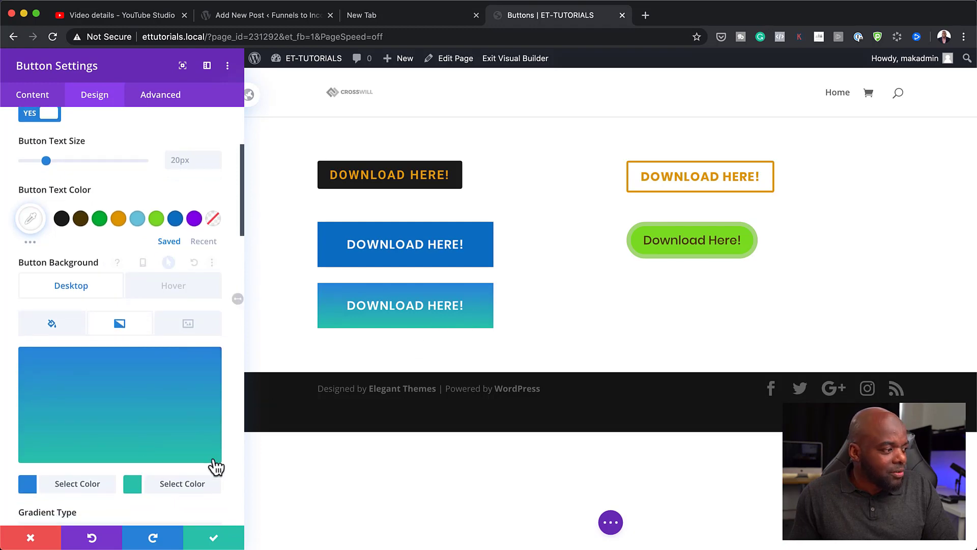
scroll(155, 469, down, 2)
click(132, 441)
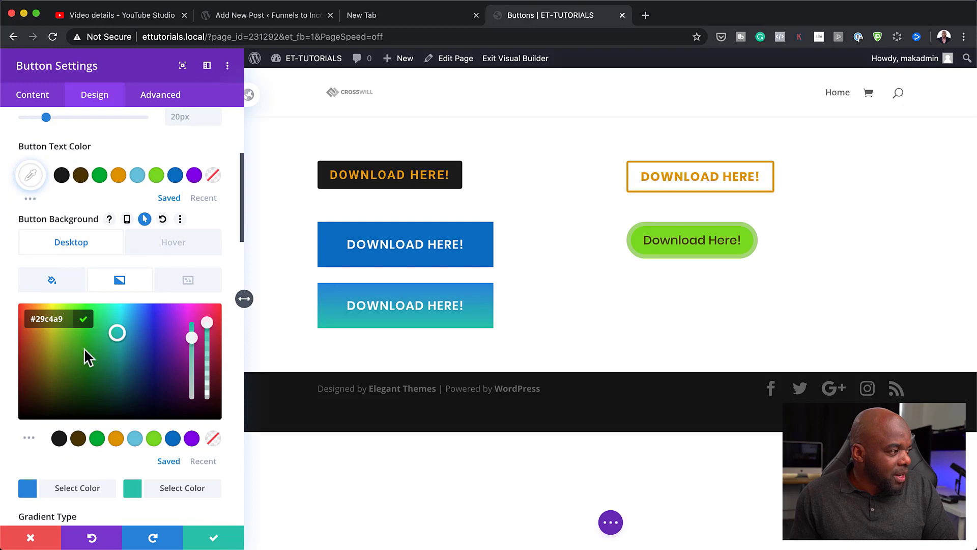
drag(217, 336, 212, 316)
scroll(116, 486, down, 1)
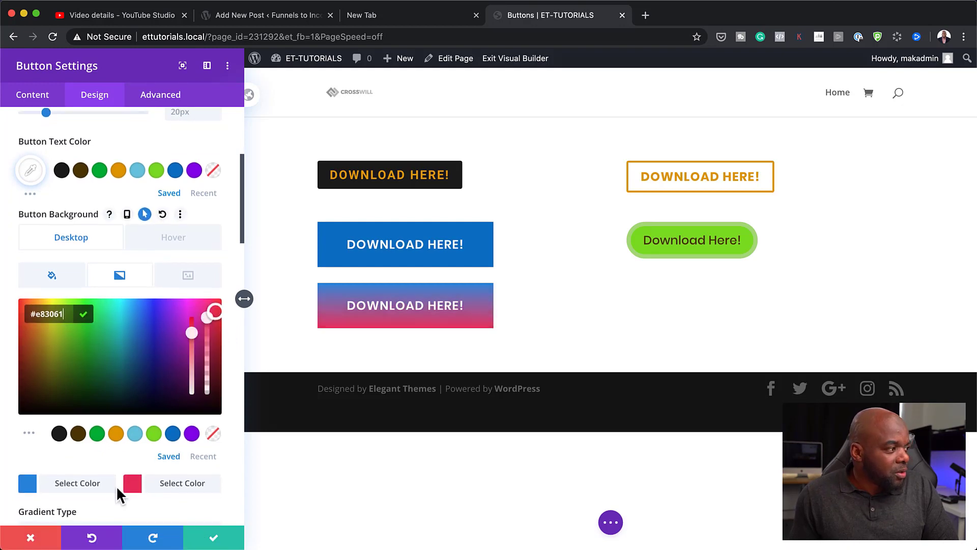
click(121, 278)
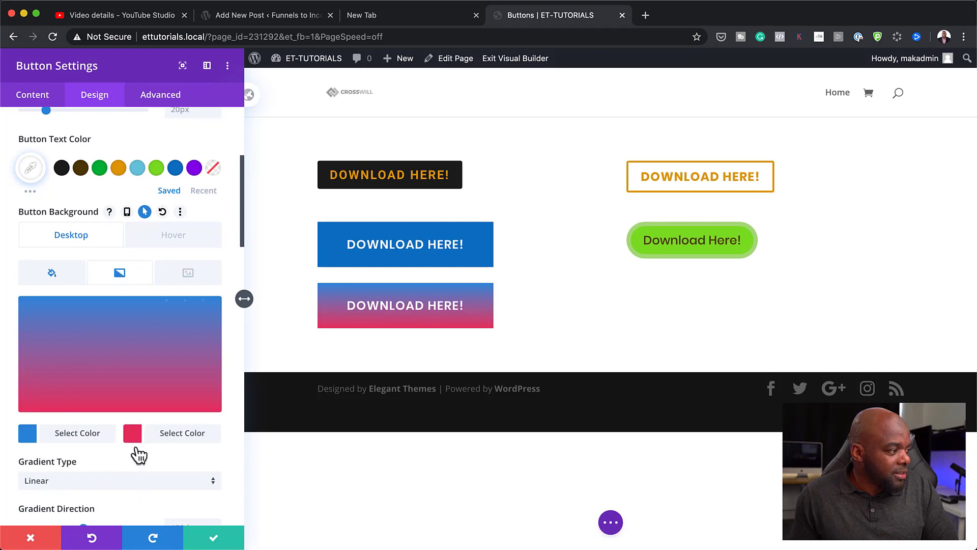
Set the gradient direction of the copied button's background to 74deg
scroll(137, 451, down, 3)
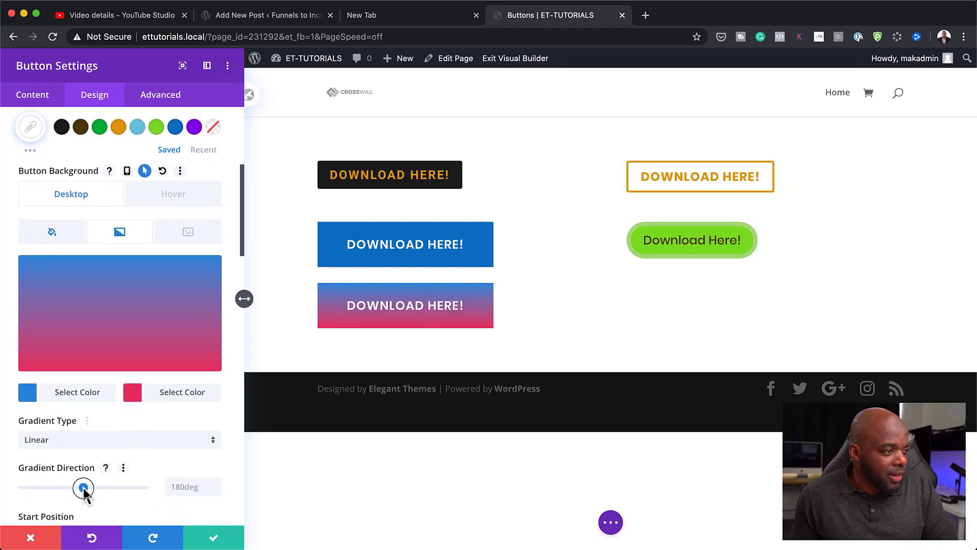
drag(84, 489, 48, 488)
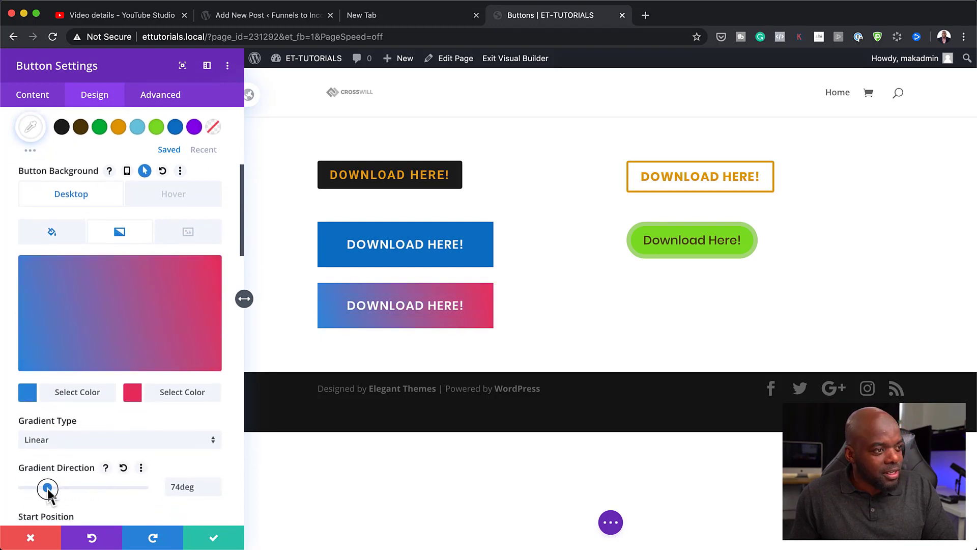